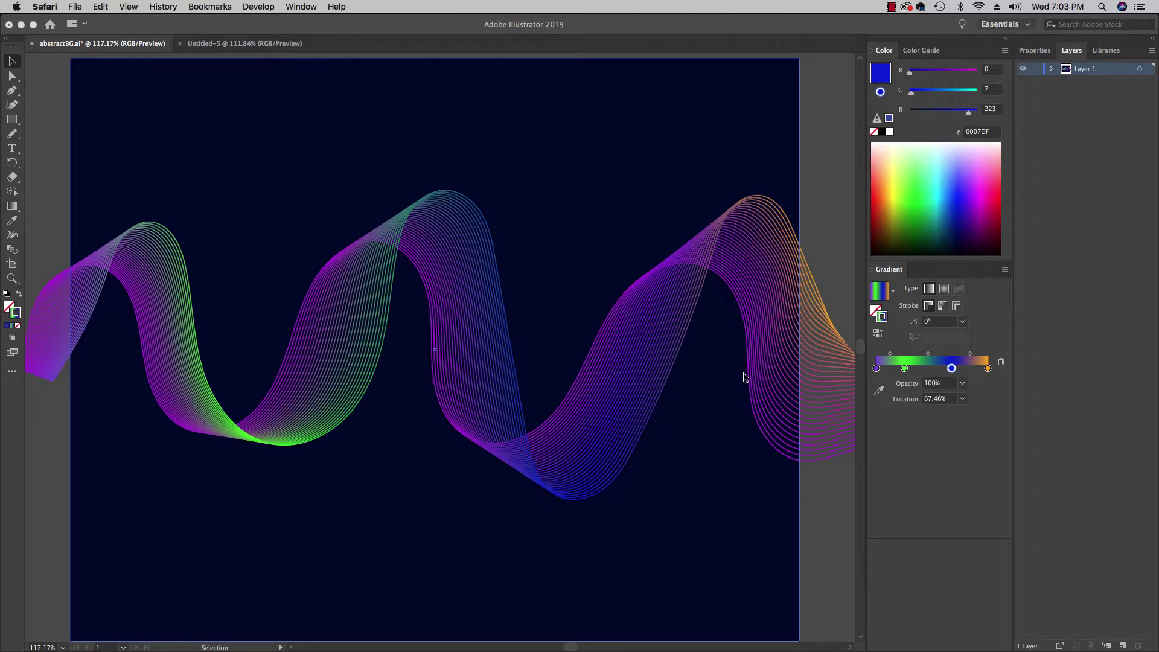
Leave abstractBG.ai and bring up the blank Untitled-5 artboard.
left_click(265, 48)
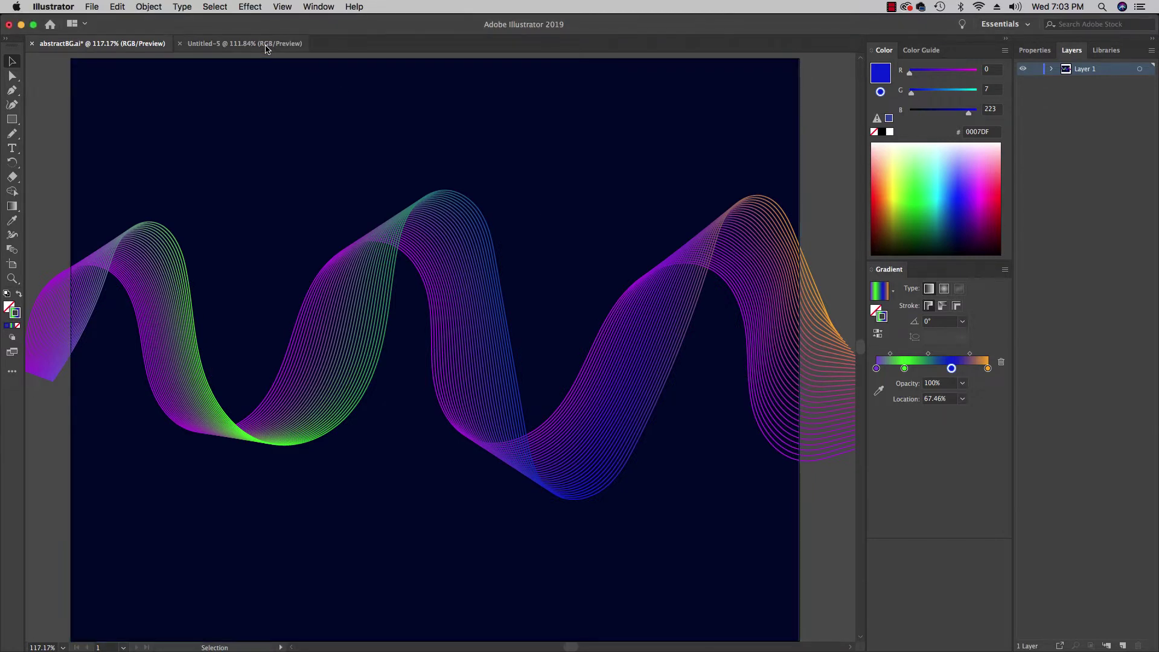
With the Rectangle tool, set the fill to dark purple #410251 and the stroke to None.
left_click(262, 47)
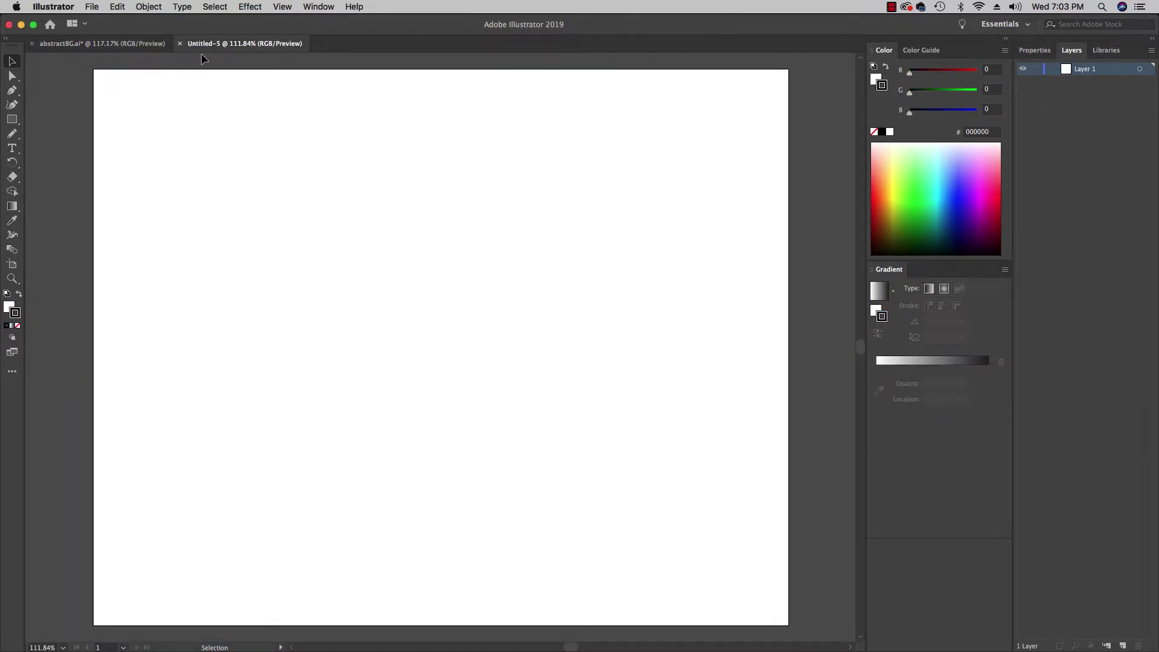
left_click(11, 119)
double_click(7, 306)
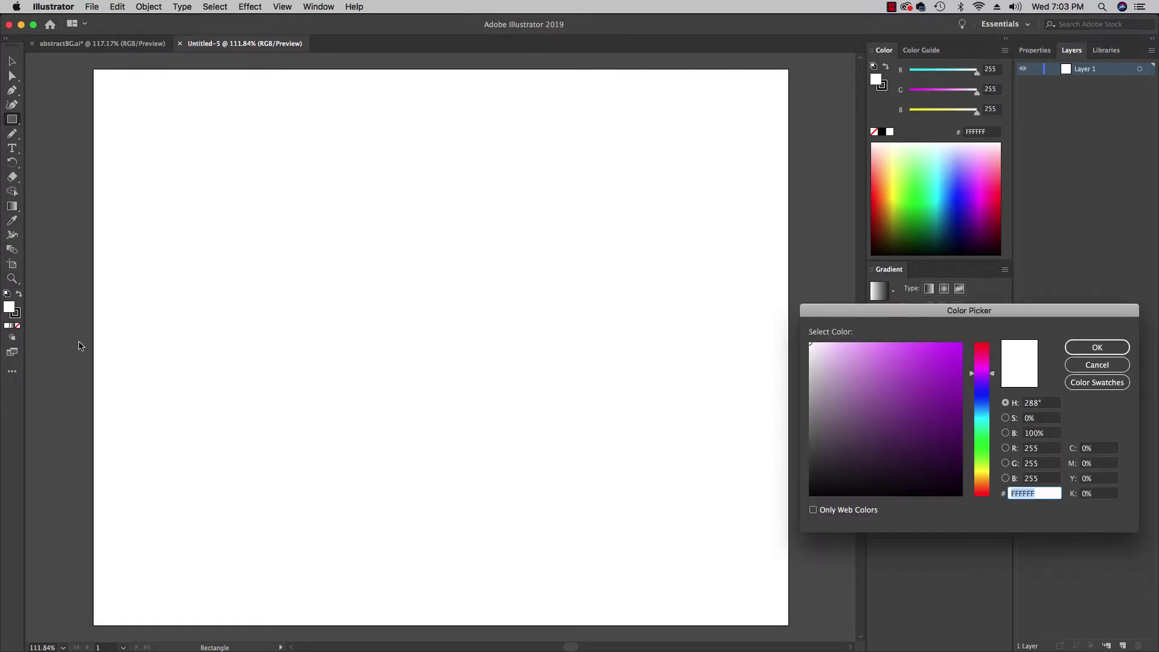
left_click_drag(951, 428, 959, 447)
left_click(1067, 350)
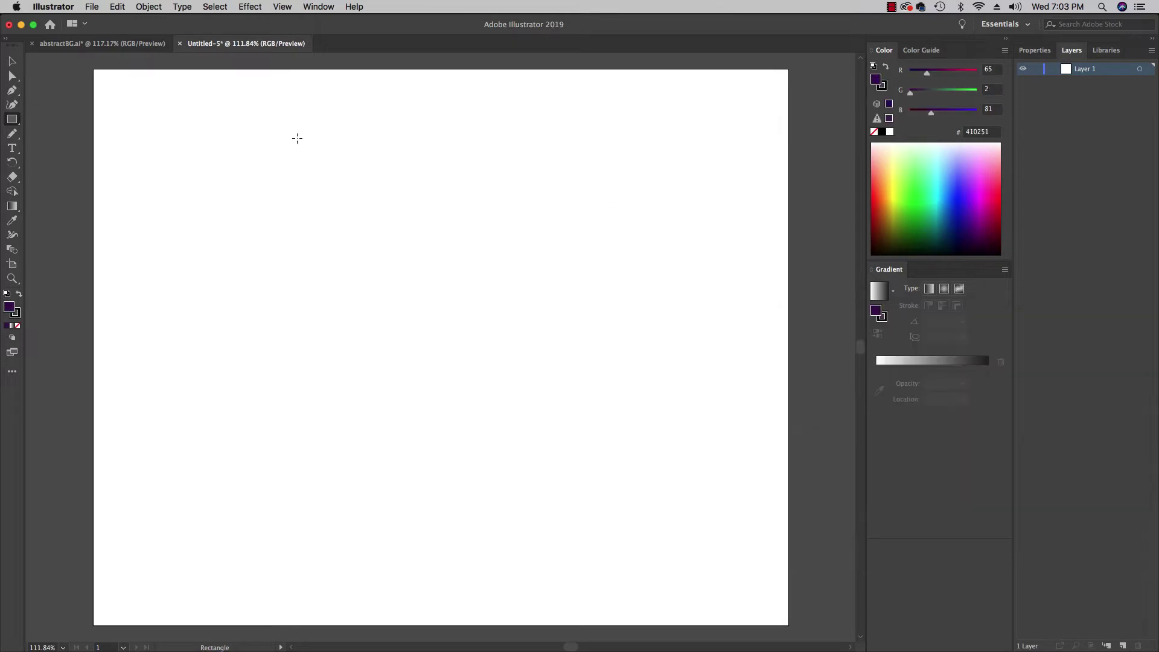
left_click(18, 316)
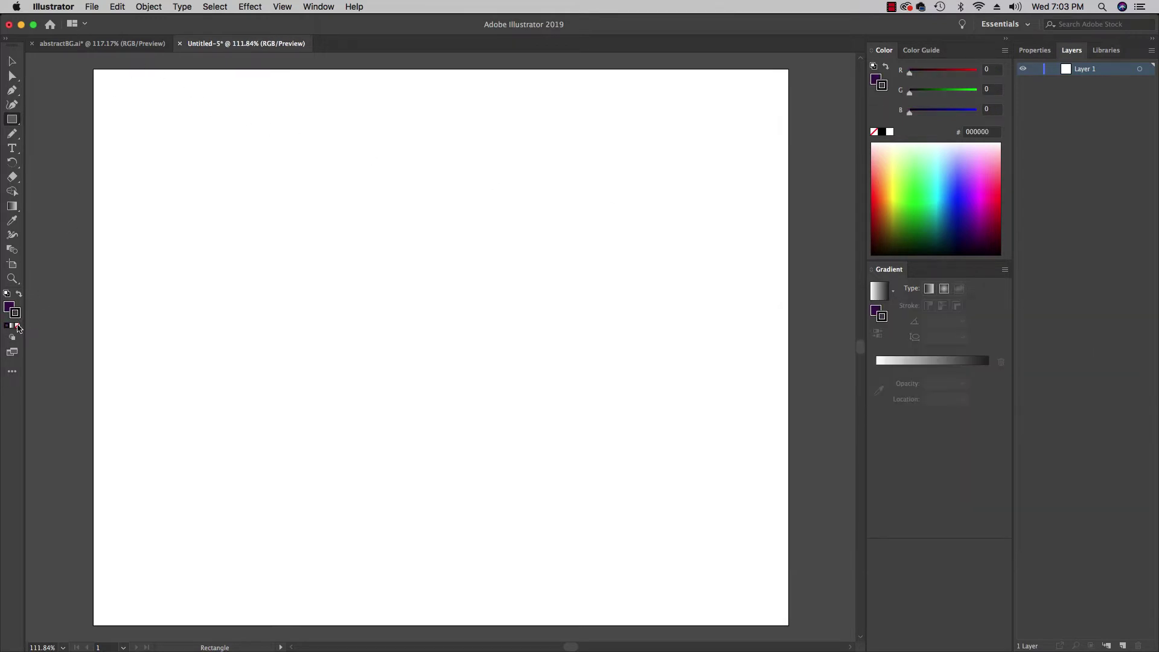
left_click(18, 326)
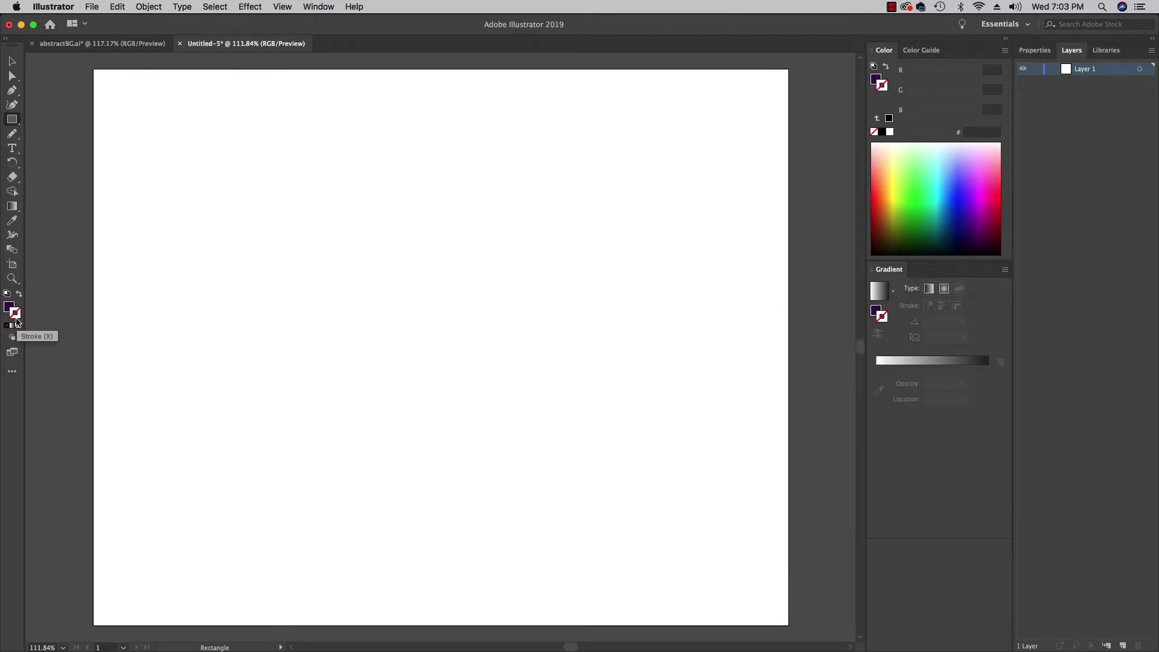
left_click(9, 307)
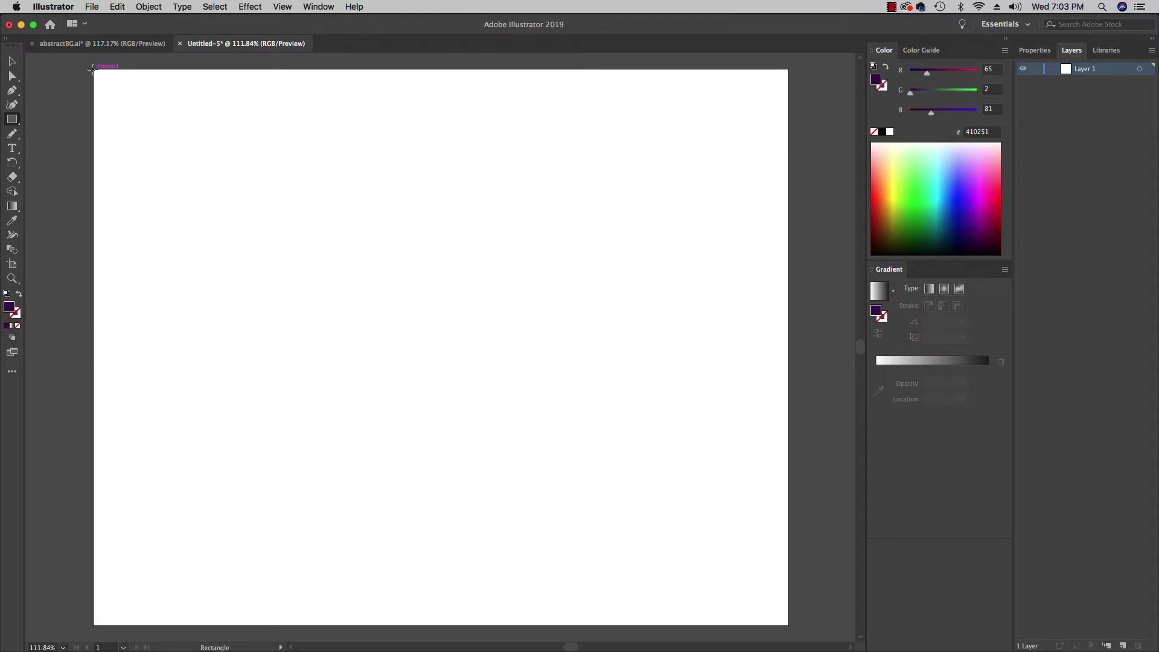
Draw a rectangle covering the entire artboard, then deselect it.
left_click_drag(94, 69, 788, 625)
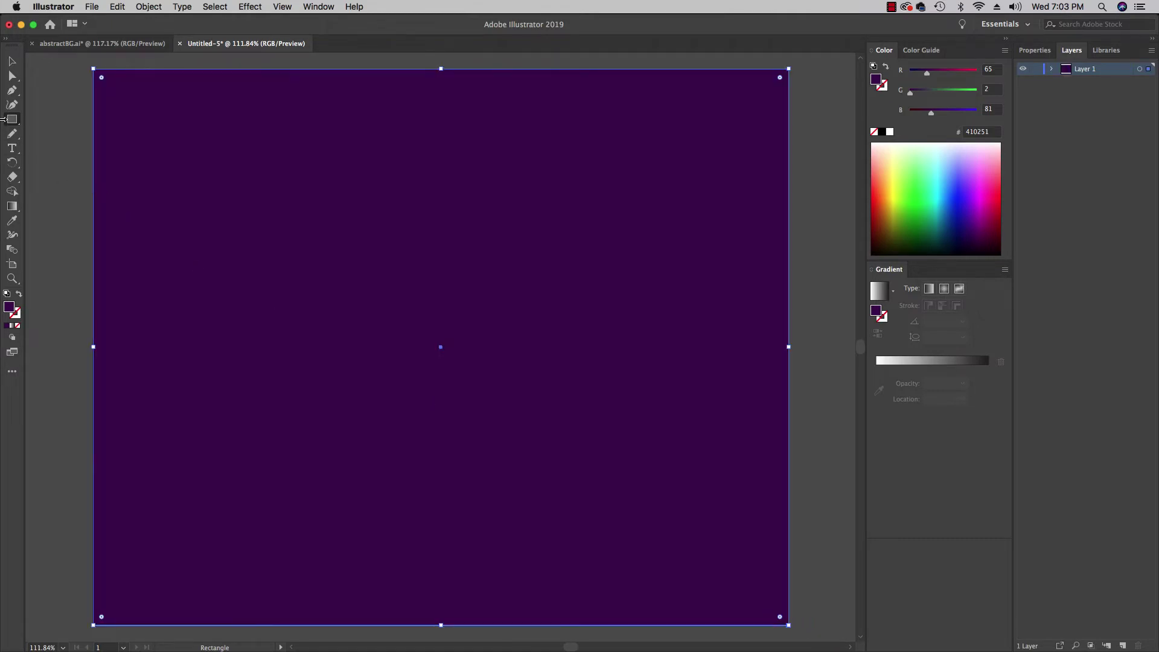
left_click(11, 61)
left_click(57, 152)
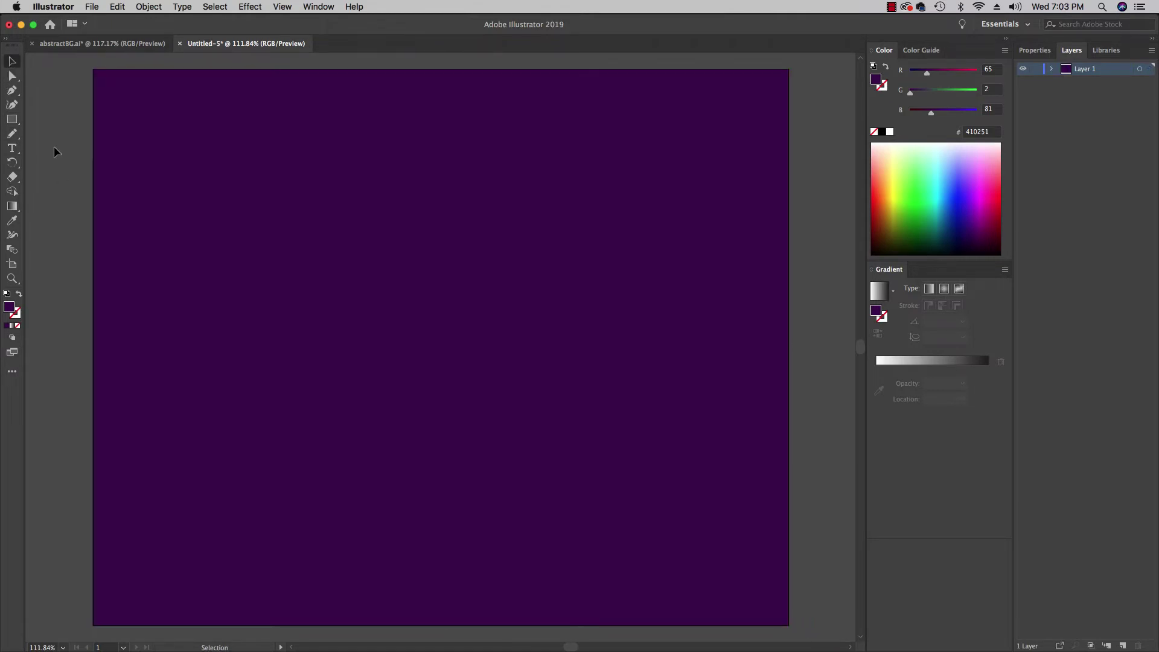
Choose the Pencil tool with no fill and a near-black #000102 stroke.
left_click(13, 140)
left_click(17, 326)
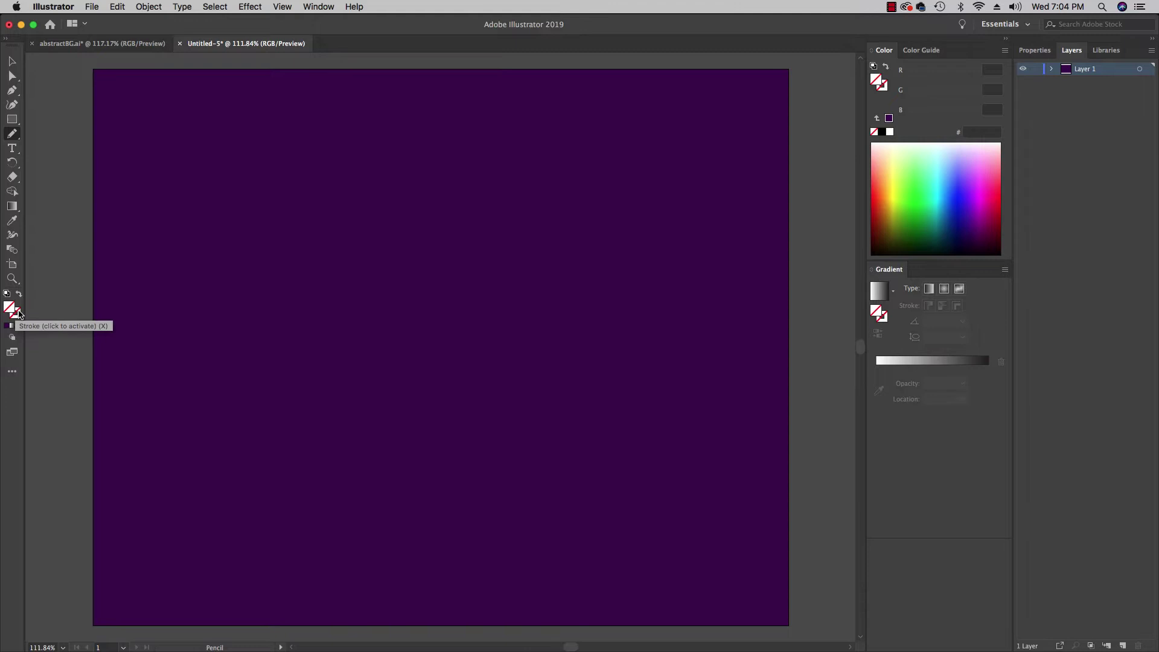
left_click(18, 314)
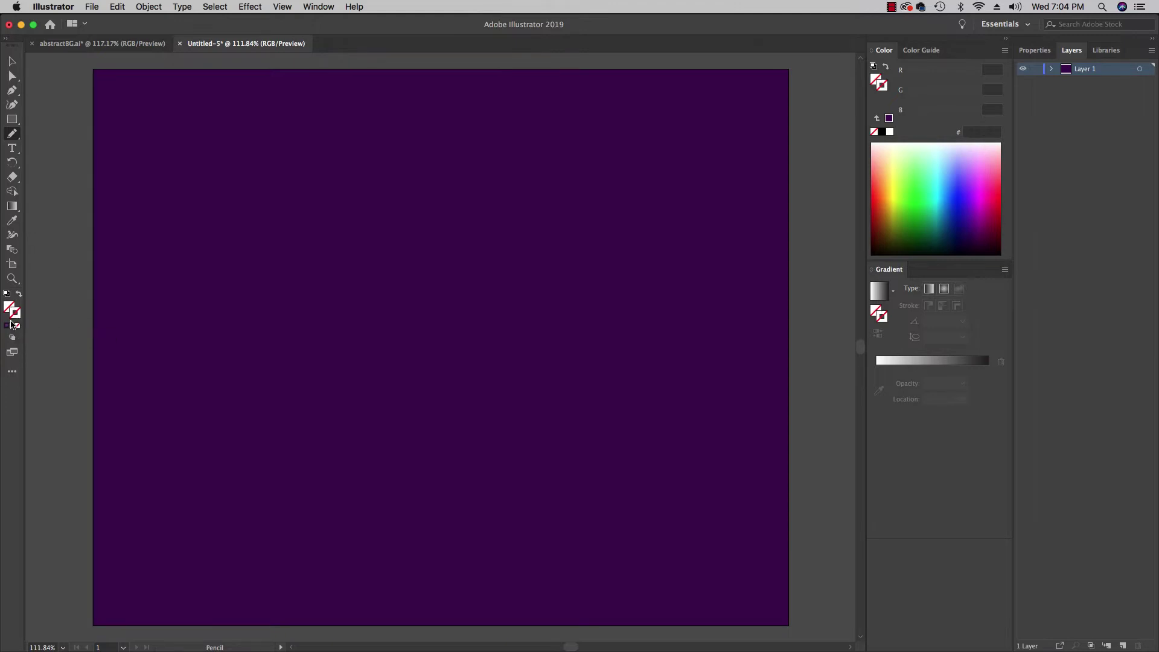
left_click_drag(964, 218, 952, 264)
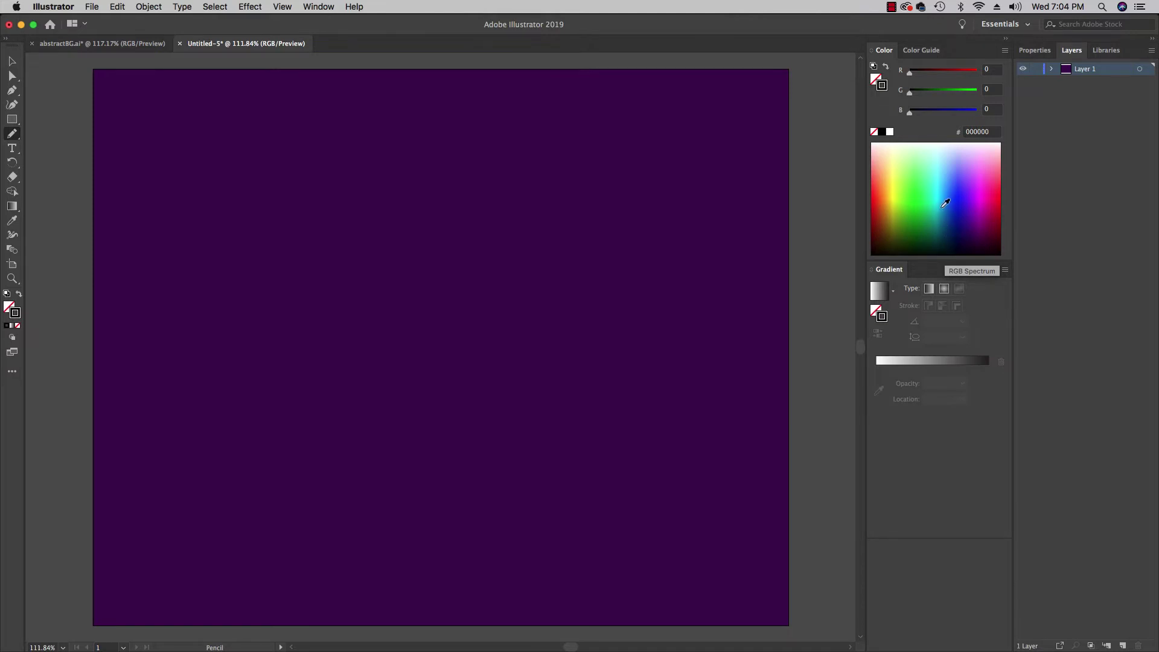
left_click_drag(957, 239, 950, 250)
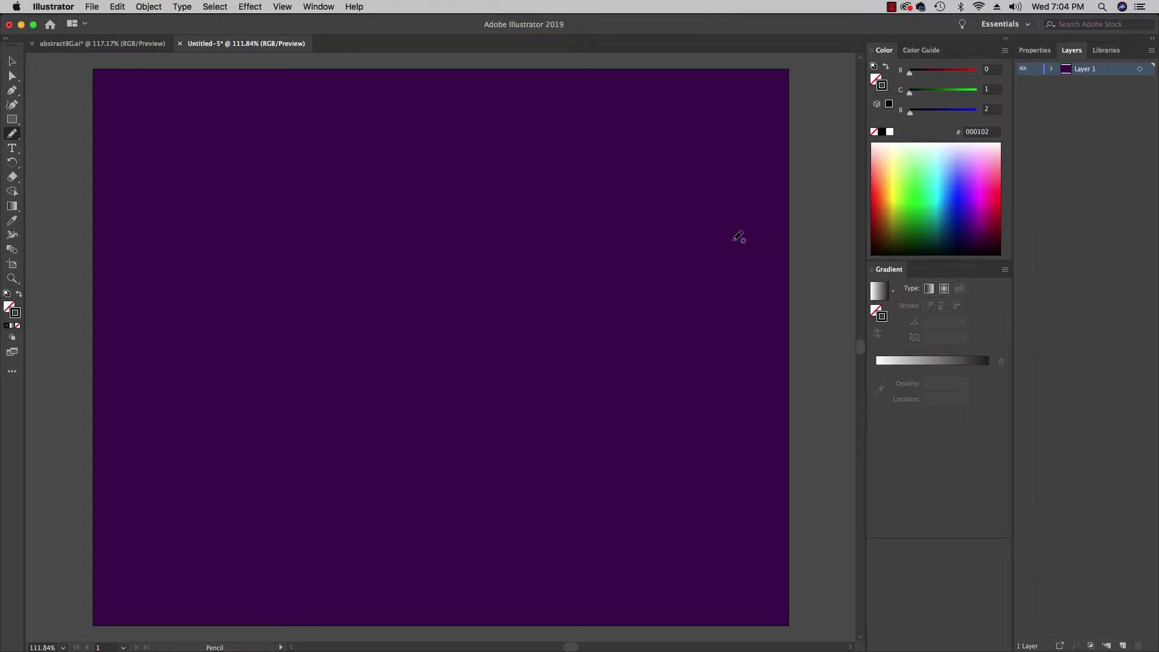
In Pencil Tool Options, drag Fidelity all the way to Smooth.
double_click(16, 137)
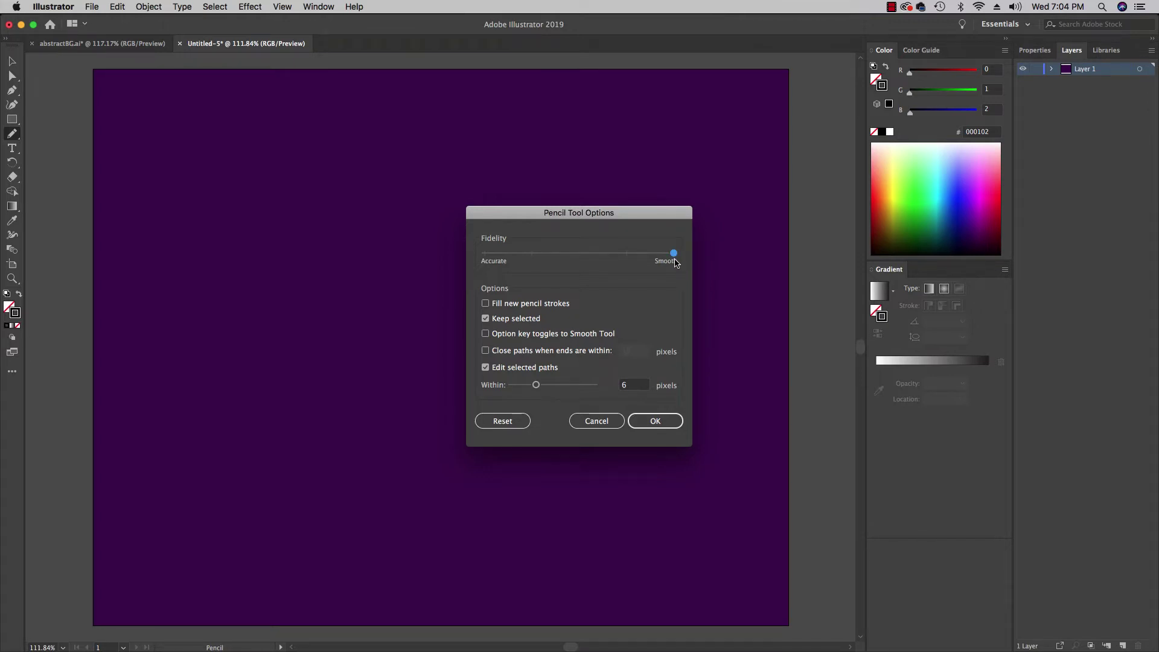
left_click_drag(675, 258, 735, 254)
Confirm the pencil options and draw a long wavy line across the purple rectangle.
left_click(655, 421)
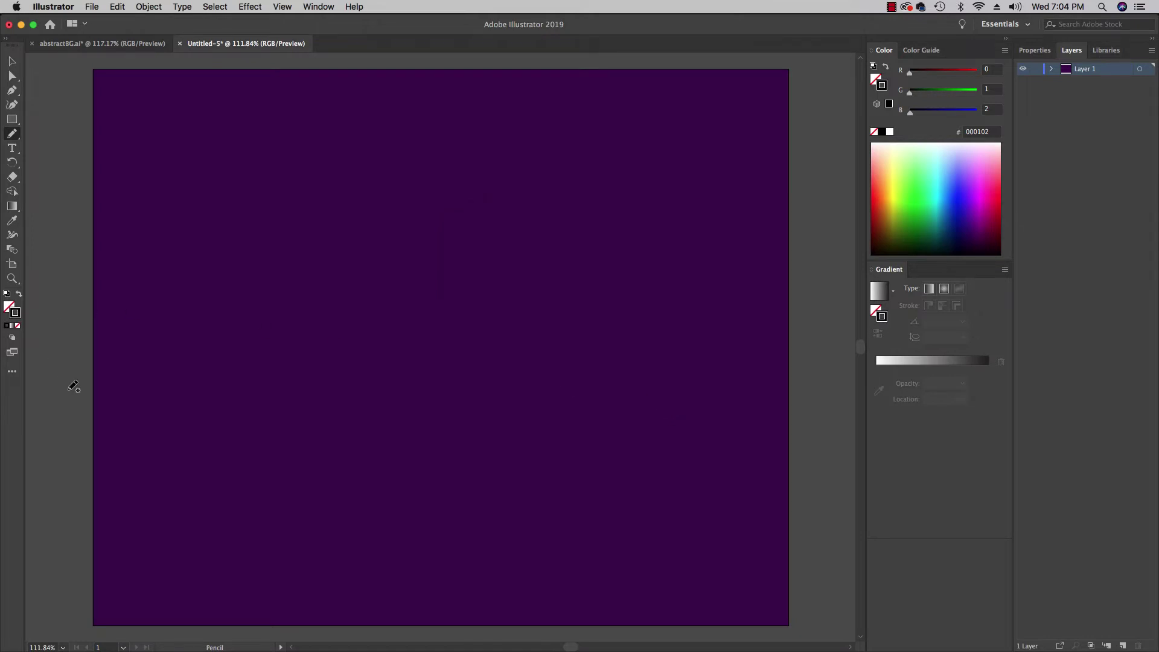
mouse_move(75, 413)
left_mouse_down()
mouse_move(97, 188)
mouse_move(139, 201)
mouse_move(161, 284)
mouse_move(169, 434)
mouse_move(219, 412)
mouse_move(224, 257)
mouse_move(269, 132)
mouse_move(422, 198)
mouse_move(418, 308)
mouse_move(381, 412)
mouse_move(455, 459)
mouse_move(507, 334)
mouse_move(527, 182)
mouse_move(654, 169)
mouse_move(681, 245)
mouse_move(654, 355)
mouse_move(687, 392)
mouse_move(783, 245)
mouse_move(837, 283)
mouse_move(832, 361)
left_mouse_up()
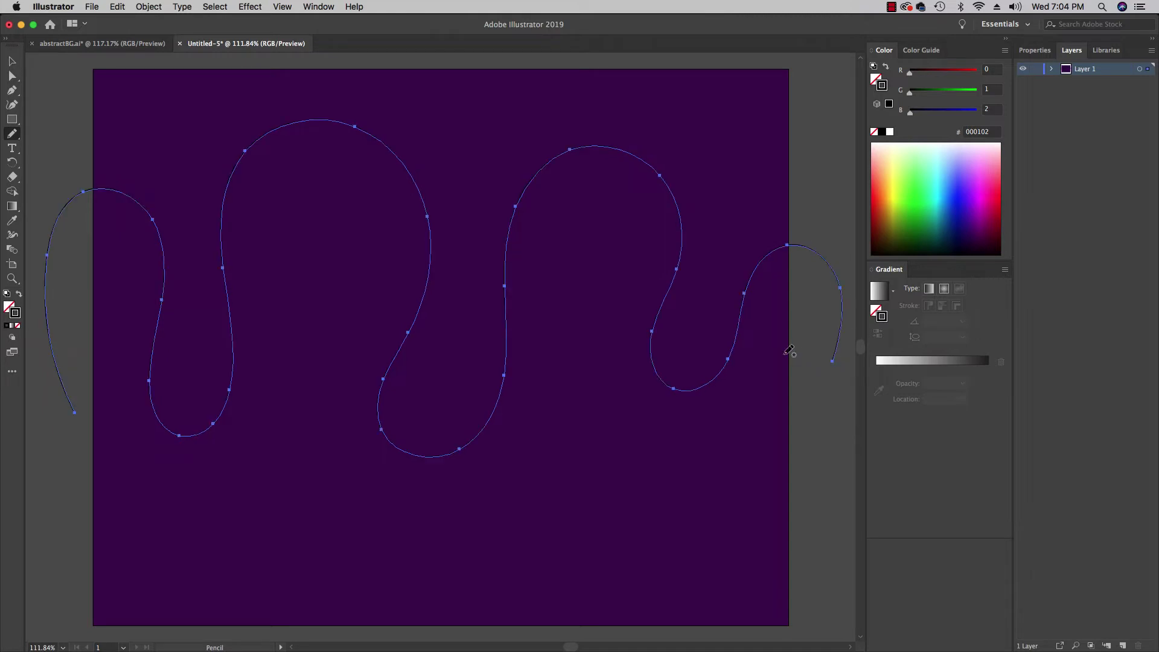
left_click(124, 46)
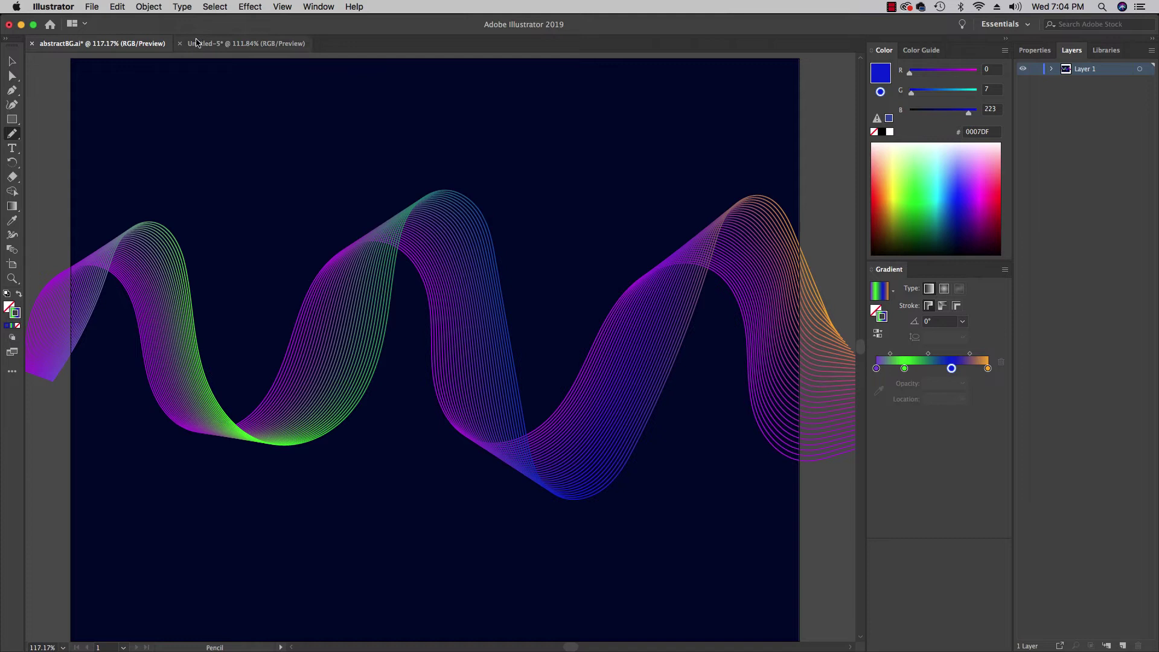
left_click(196, 43)
Move the wave line slightly lower on the artboard.
left_click(12, 61)
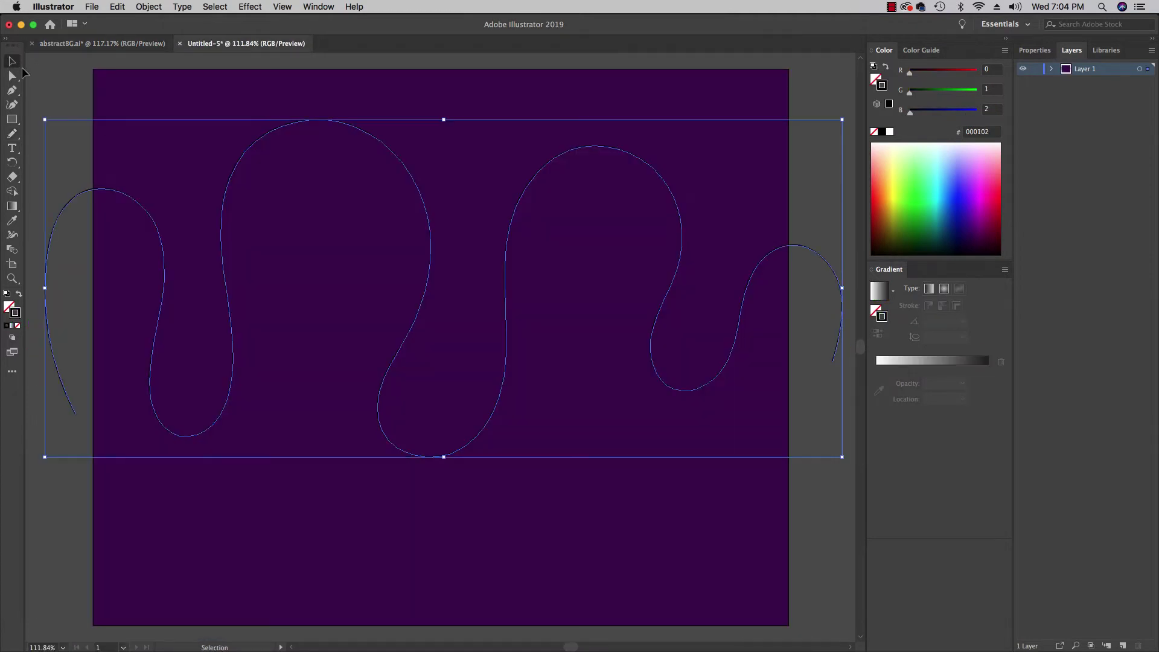
left_click(60, 94)
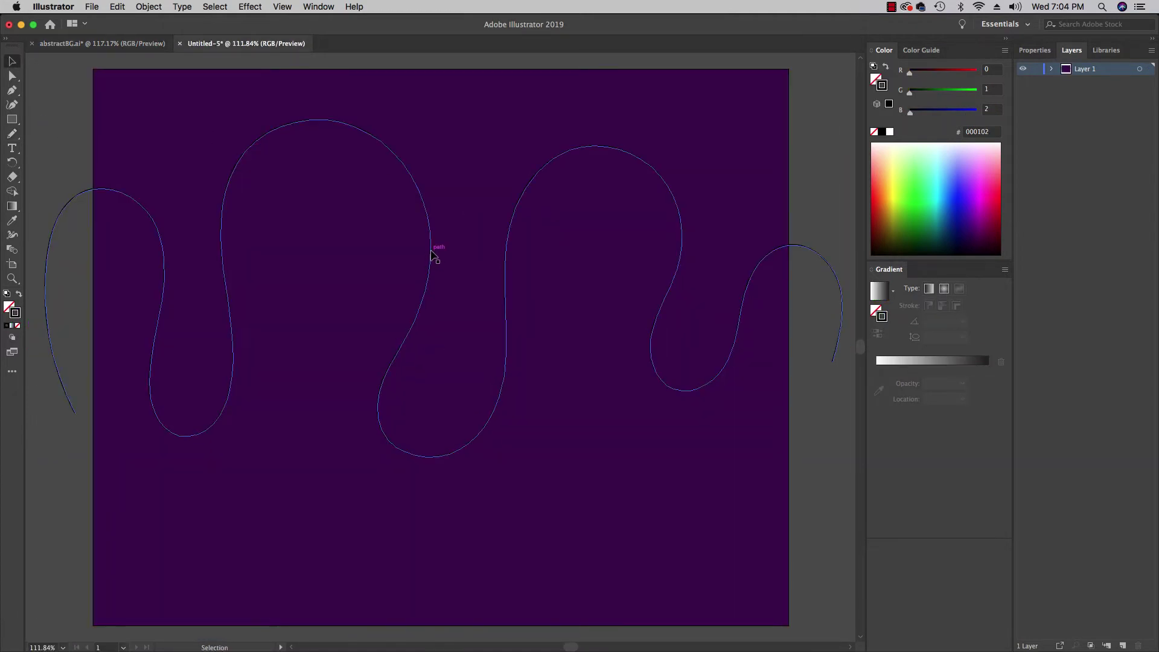
left_click_drag(434, 254, 431, 271)
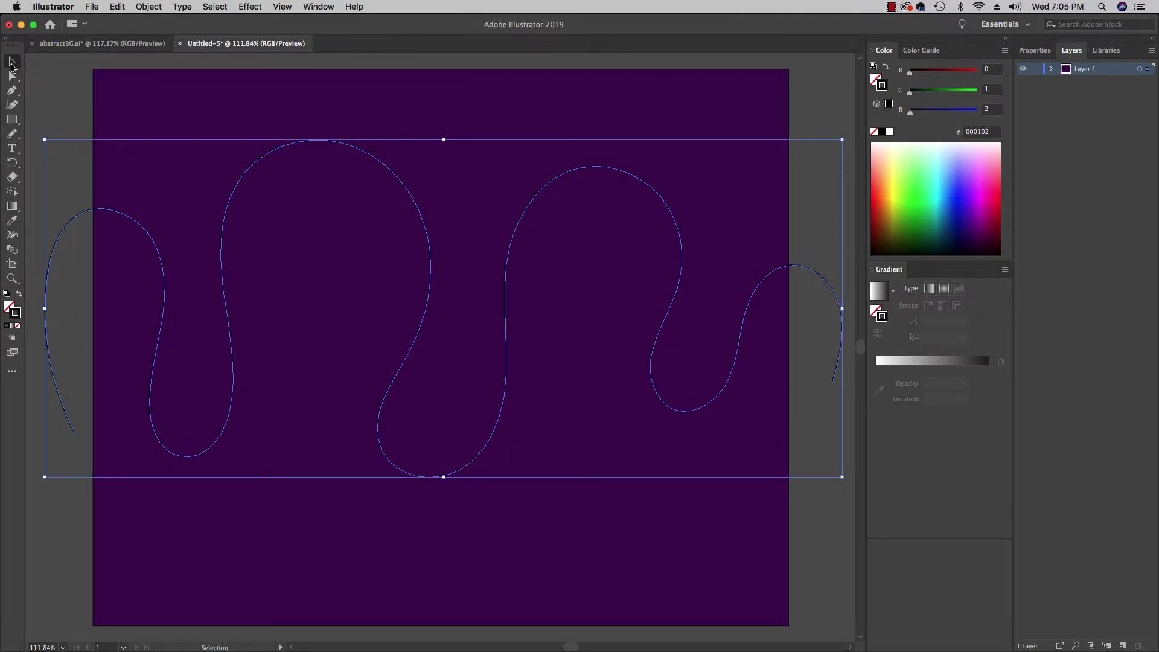
left_click(54, 73)
left_click(18, 138)
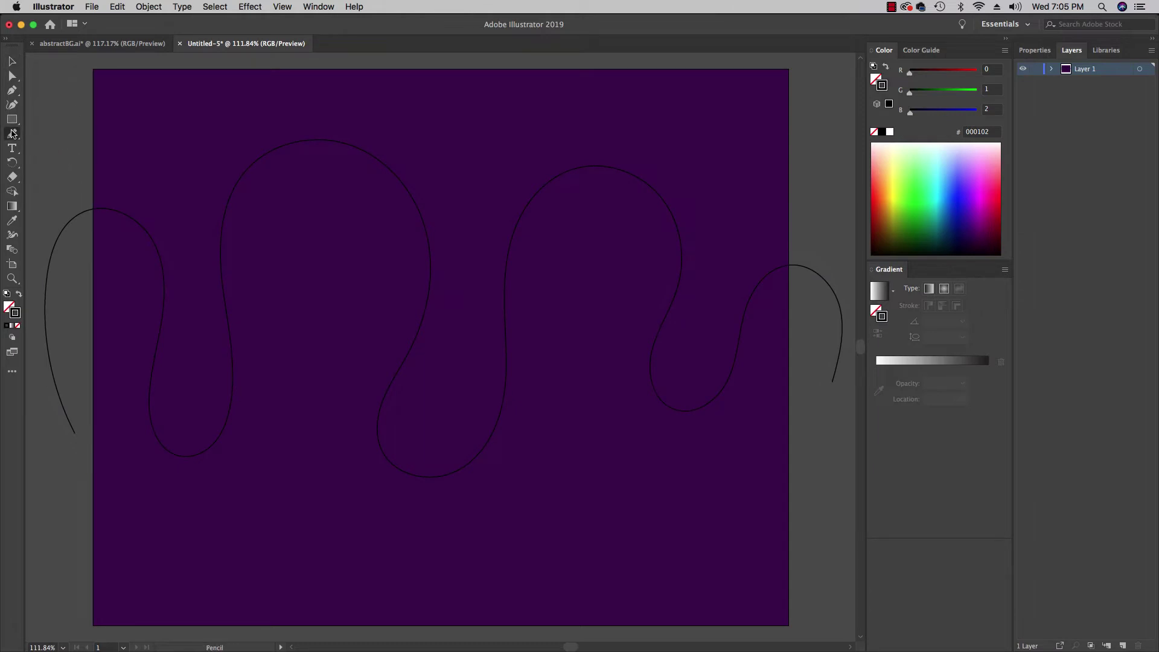
Give the stroke a white-to-black gradient and add intermediate grey stops.
left_click(11, 326)
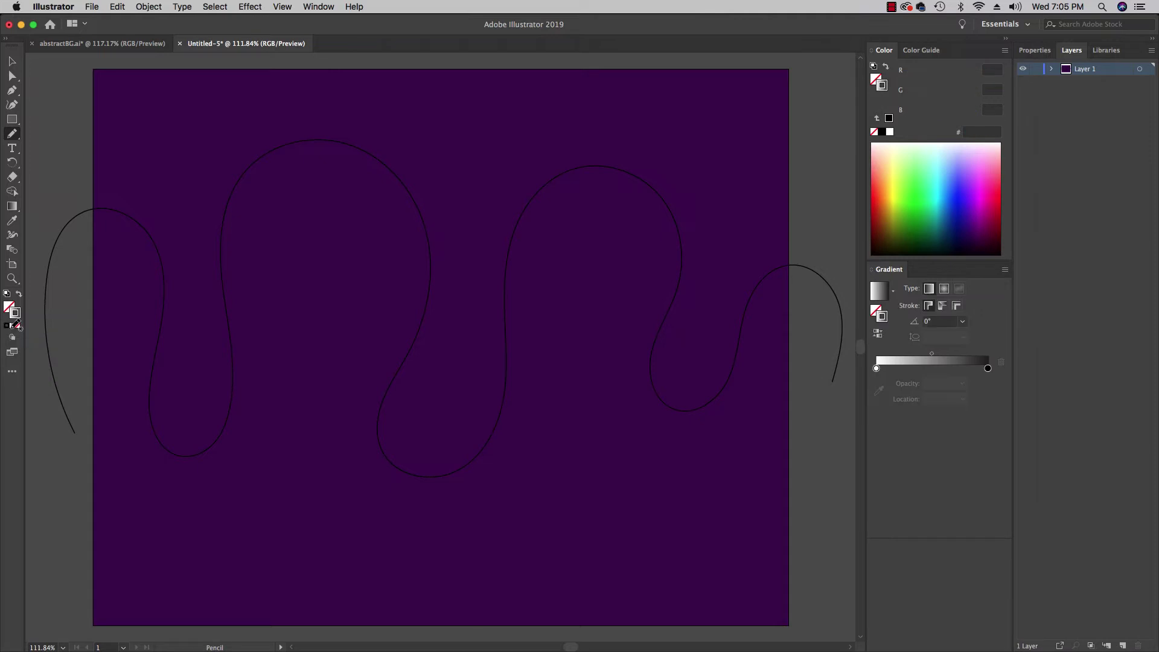
left_click(907, 373)
left_click(952, 372)
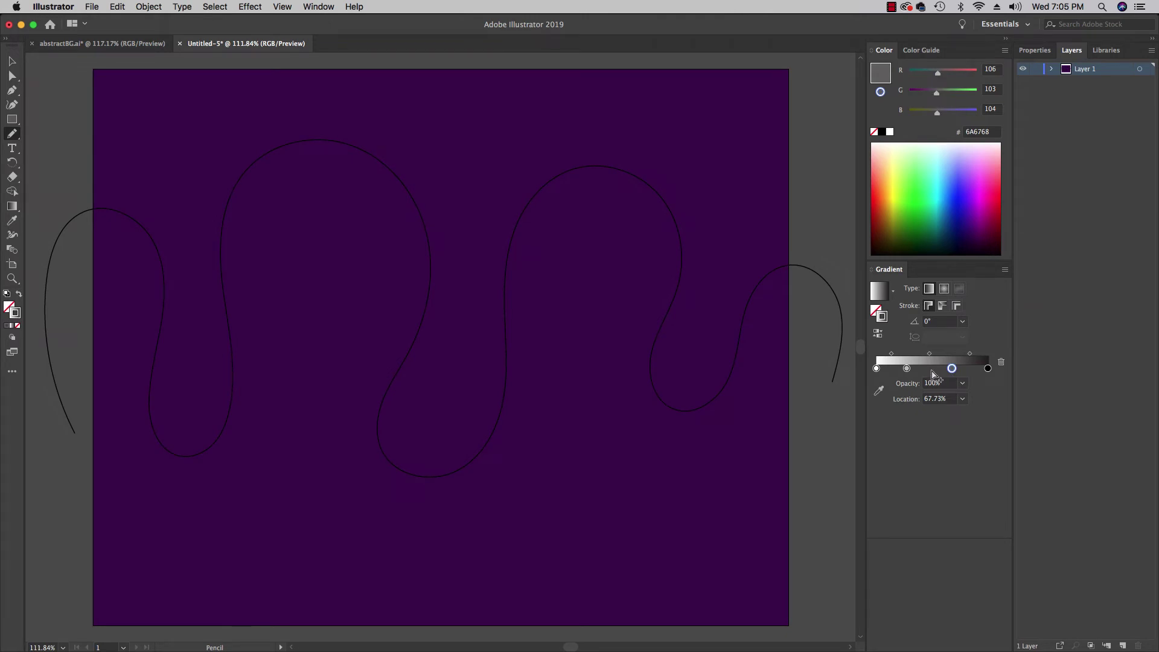
left_click(932, 372)
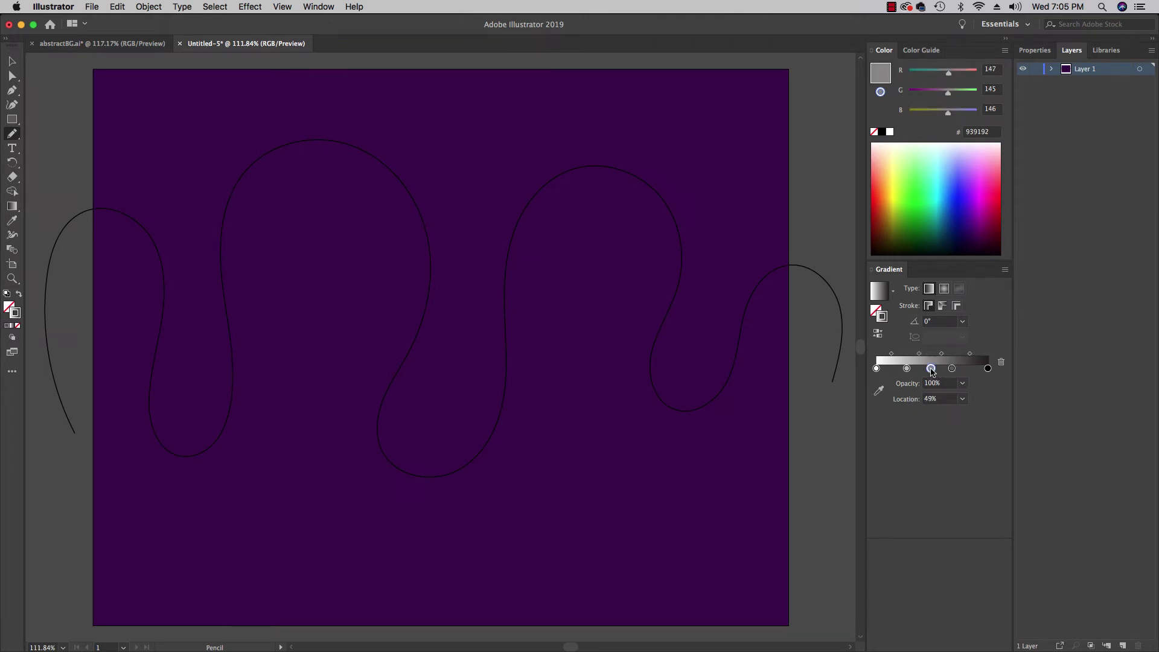
left_click(964, 372)
left_click_drag(966, 373, 967, 373)
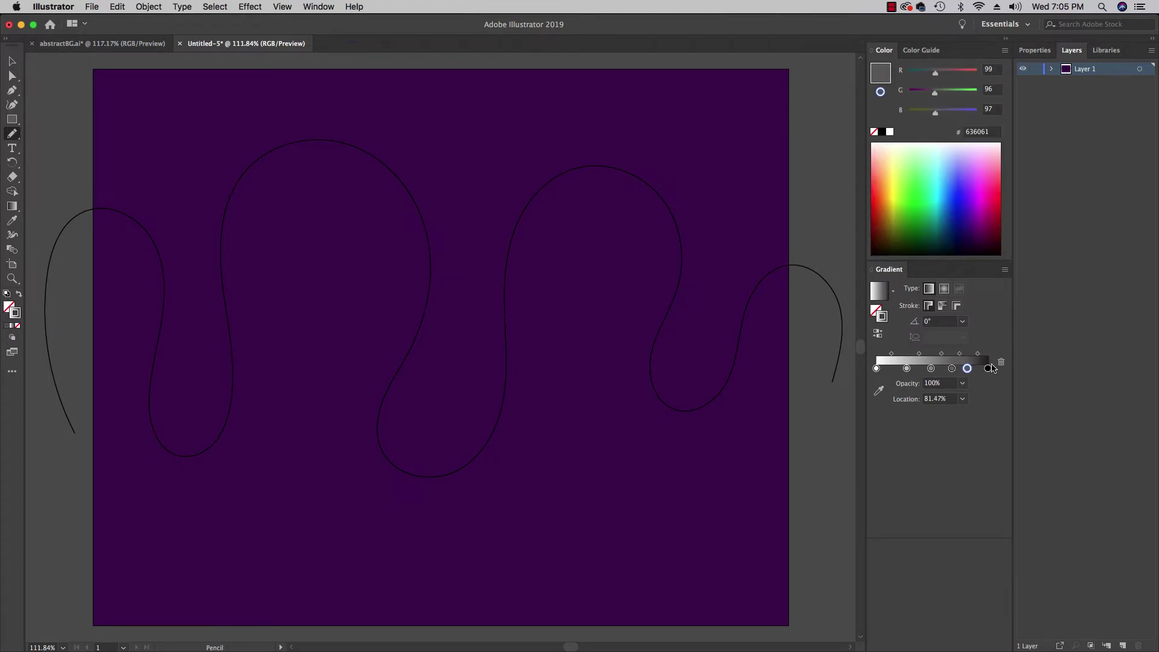
Remove the 81.47% and 67.73% stops, then try new stops near 64% and 80%.
left_click_drag(967, 369, 969, 401)
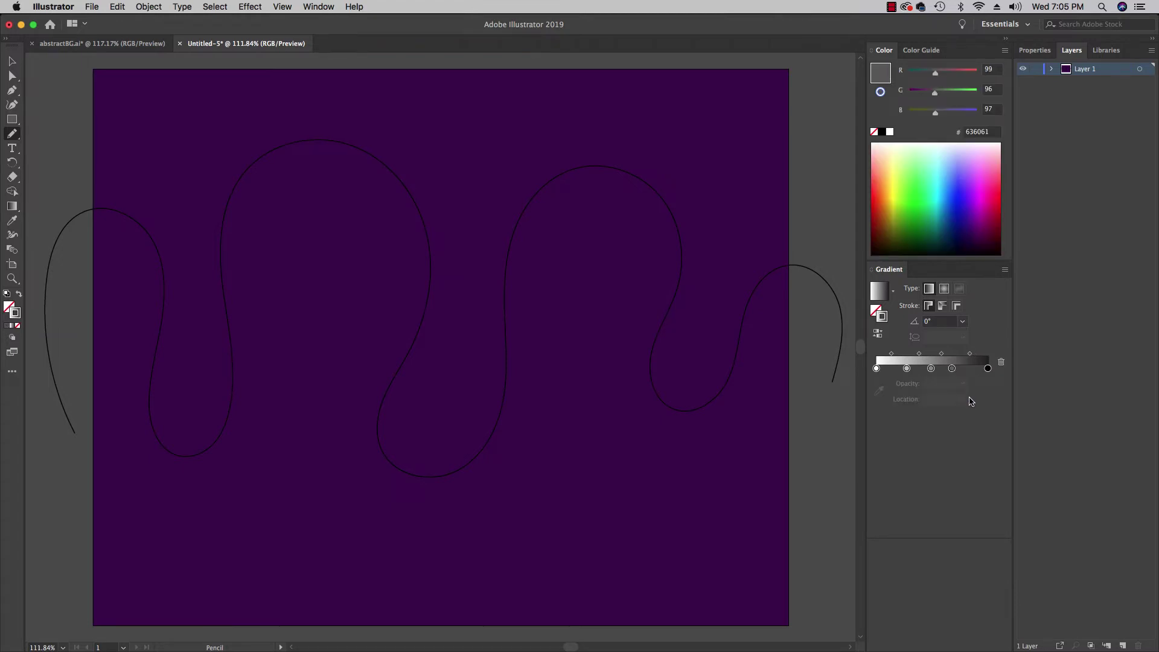
left_click(952, 370)
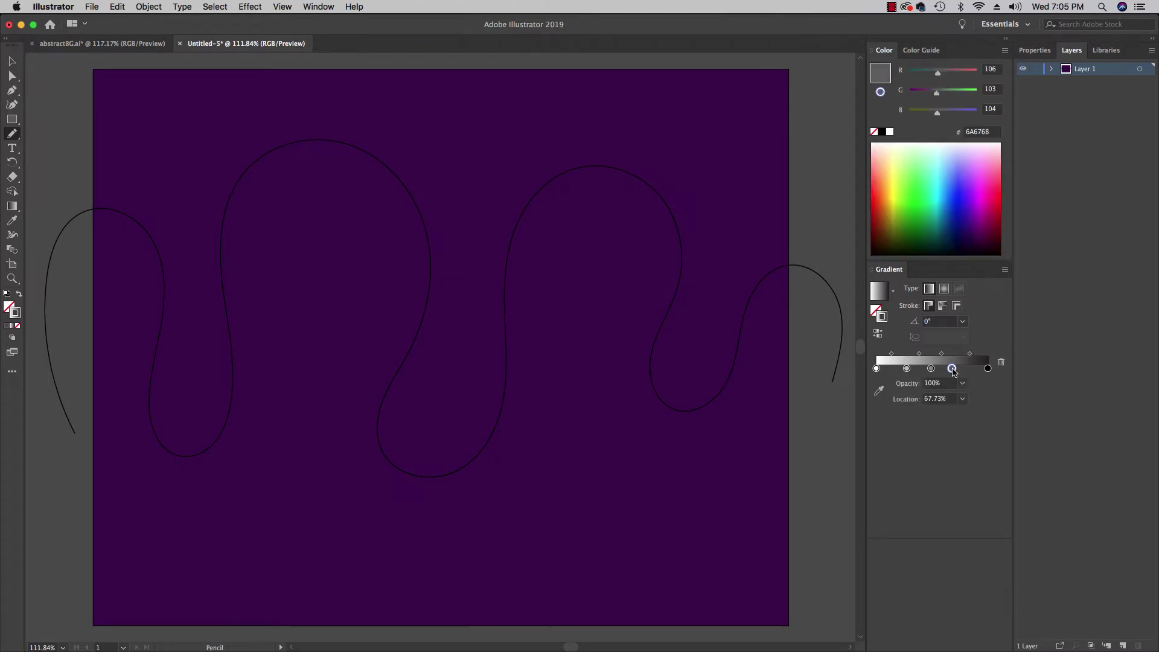
left_click(1001, 362)
left_click(948, 371)
left_click(965, 370)
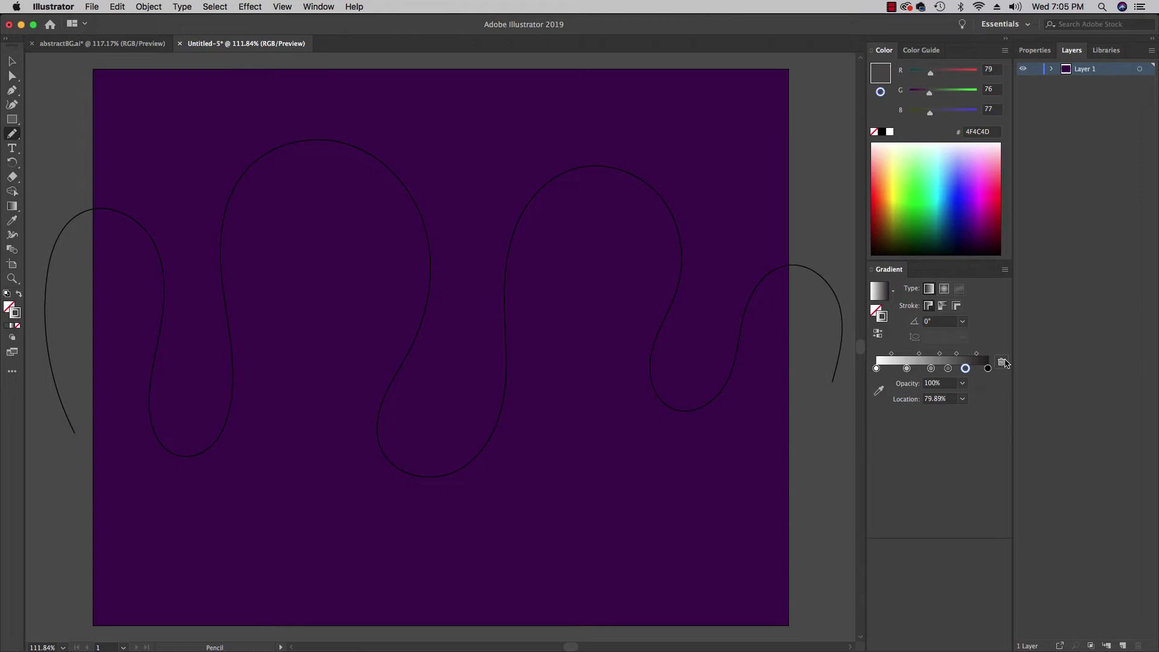
key("cmd+z")
Add many more grey stops toward both the light and dark ends, up to about 84%.
left_click(964, 369)
left_click(923, 369)
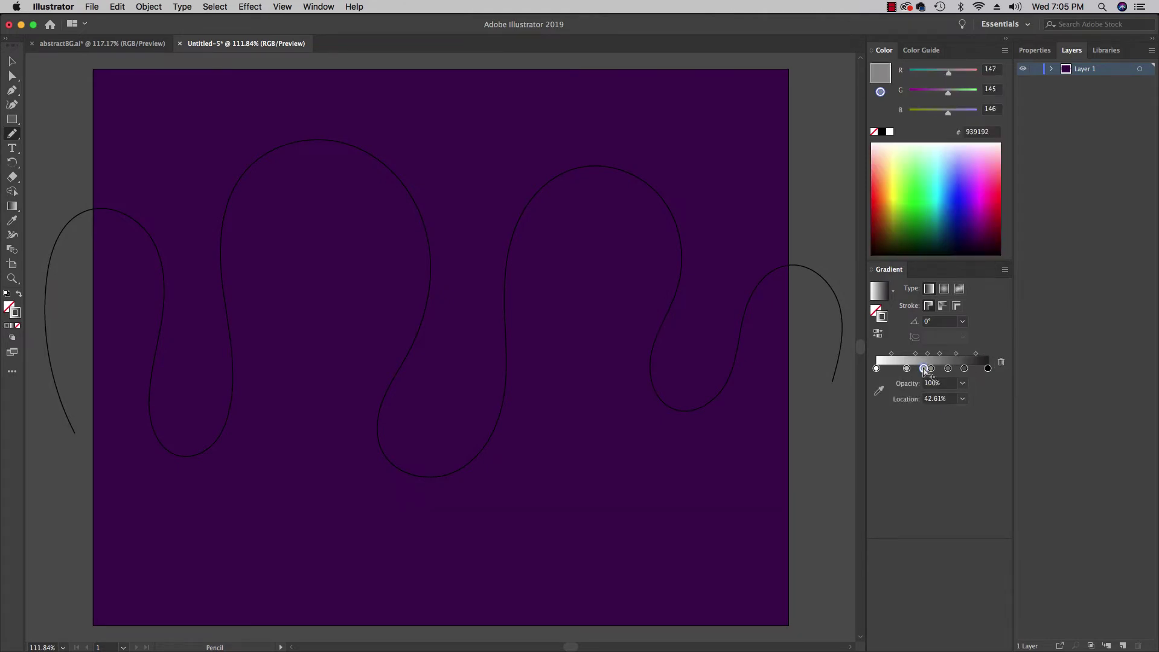
left_click(894, 369)
left_click(887, 369)
left_click(900, 370)
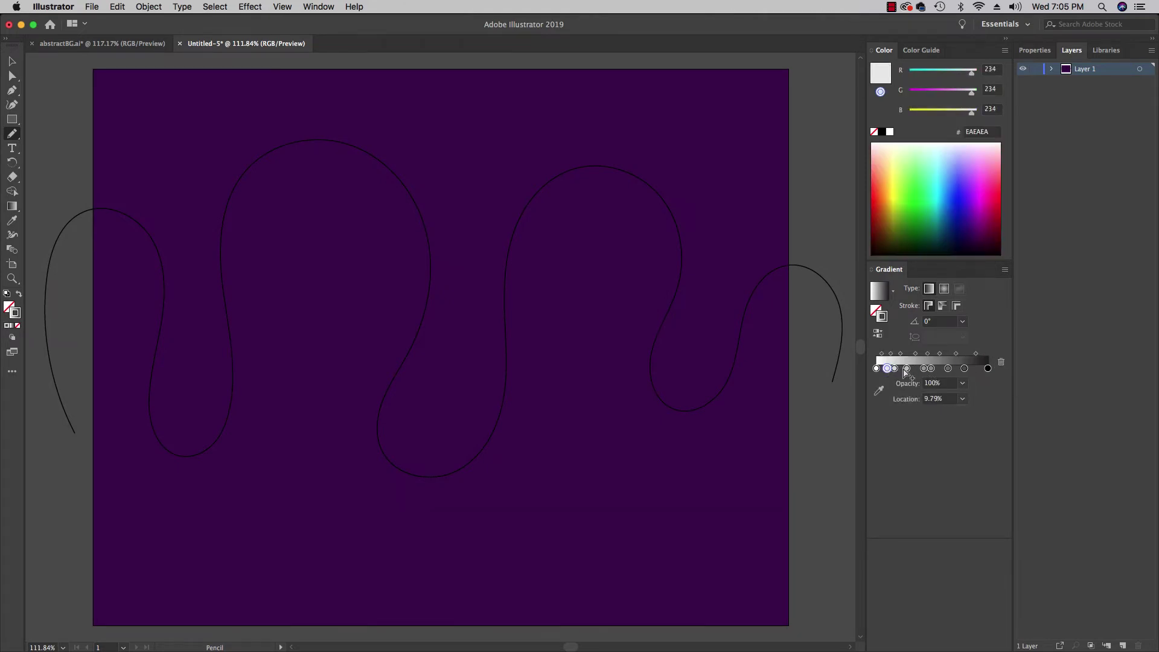
left_click(916, 369)
left_click(940, 369)
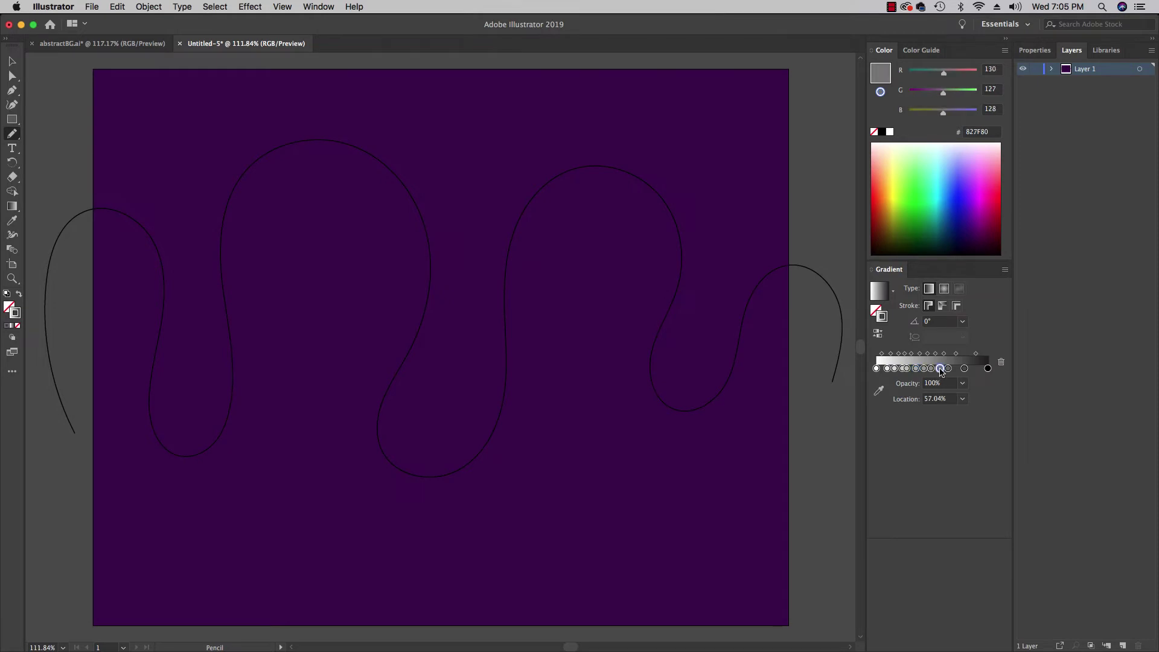
left_click(957, 369)
left_click(967, 369)
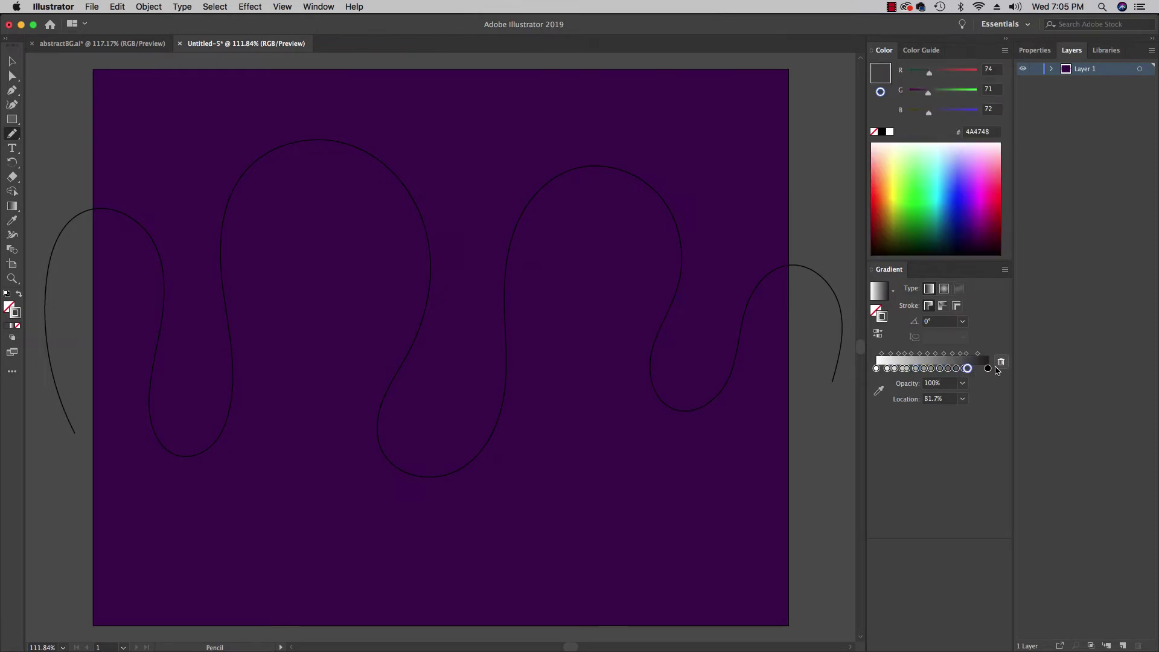
left_click(969, 369)
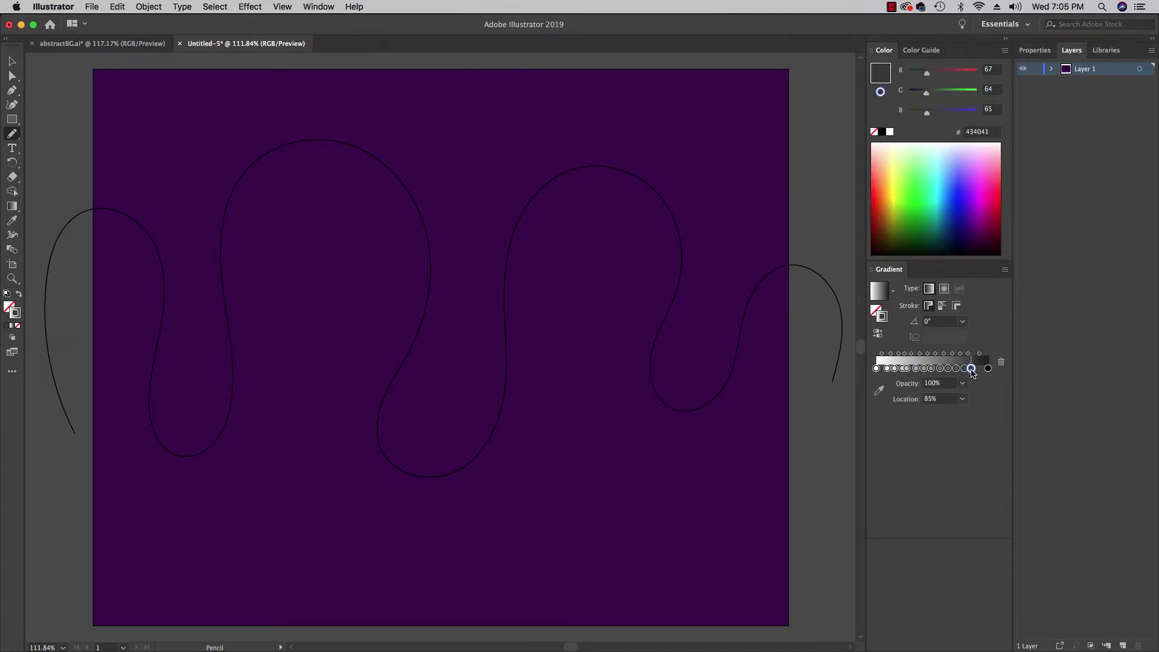
Delete surplus gradient stops, including those at 75.61% and 48.8%.
left_click(961, 370)
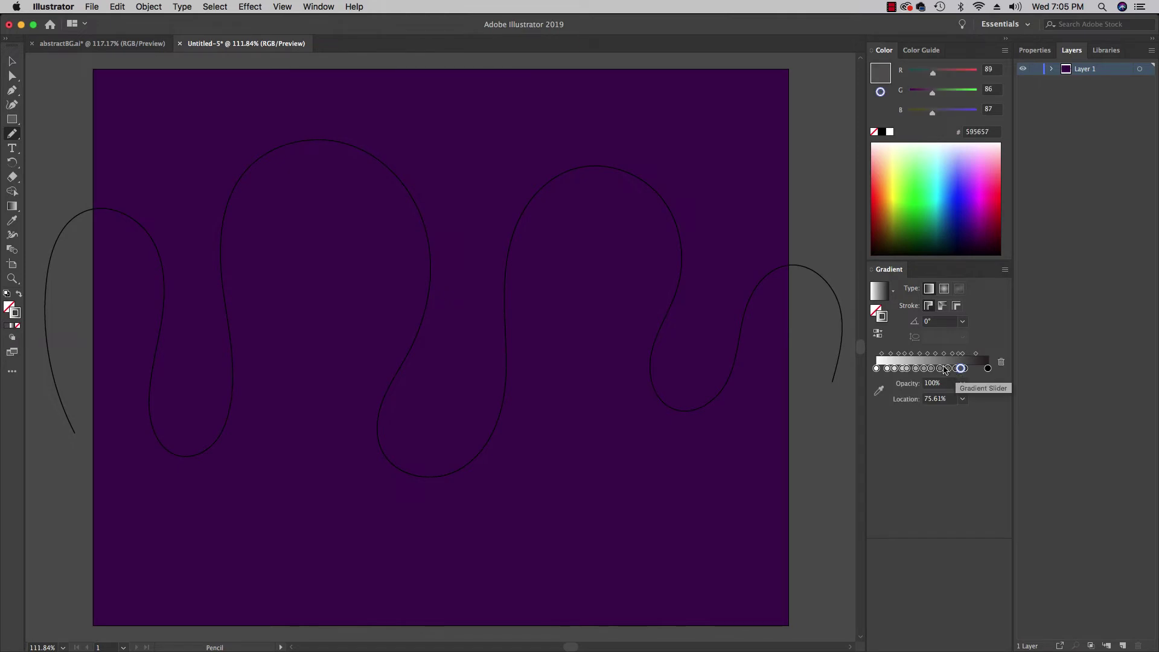
left_click(999, 363)
left_click(999, 362)
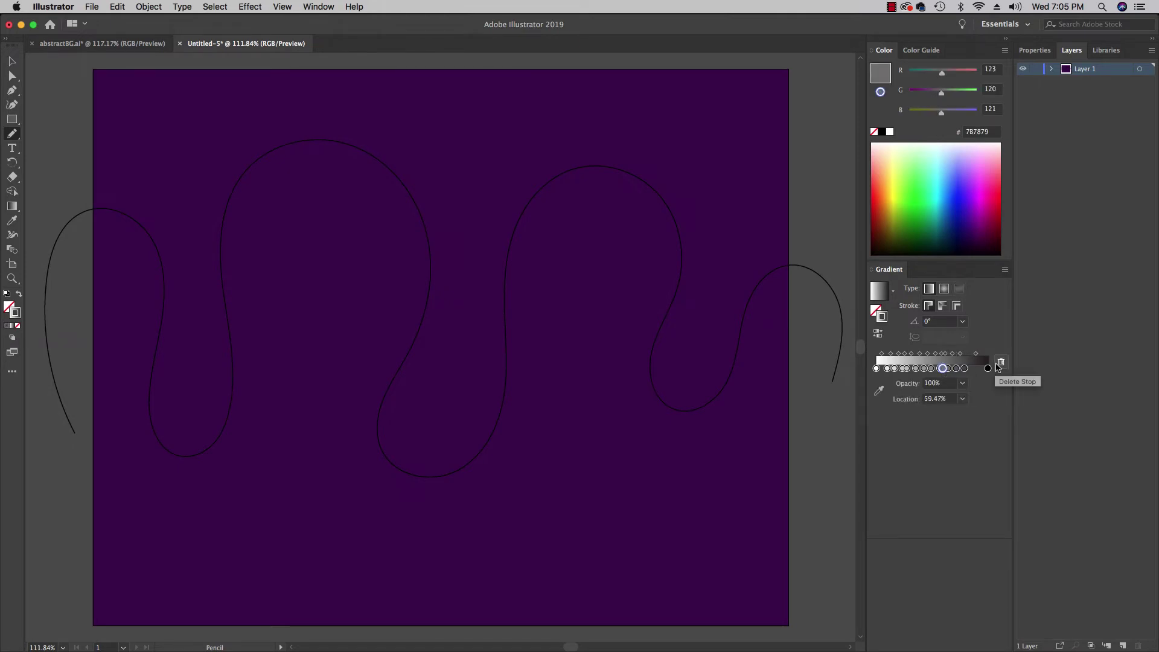
left_click(1000, 362)
left_click(1000, 363)
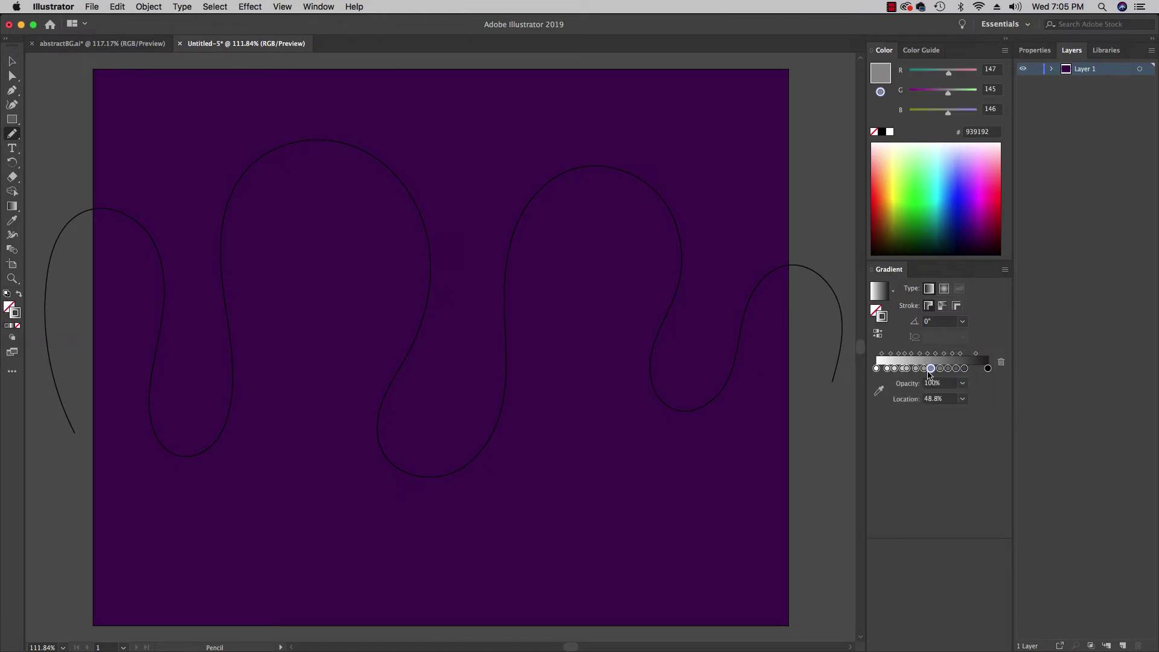
left_click(1001, 363)
Apply the Purple, Orange preset gradient and add two extra stops.
left_click(893, 291)
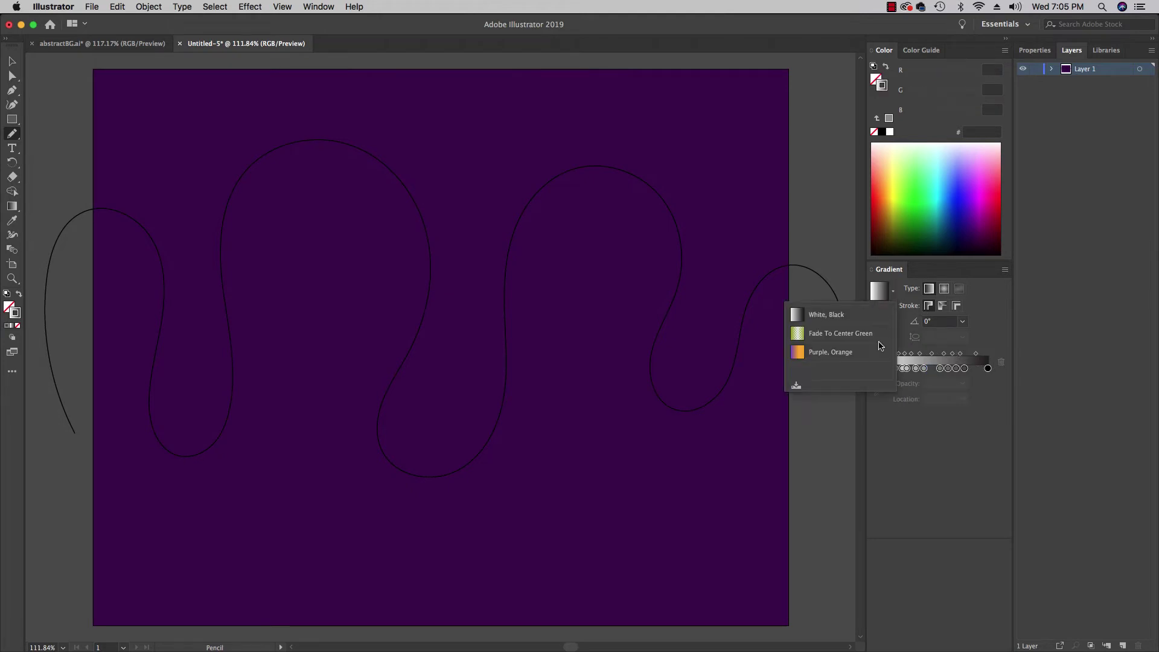
left_click(838, 357)
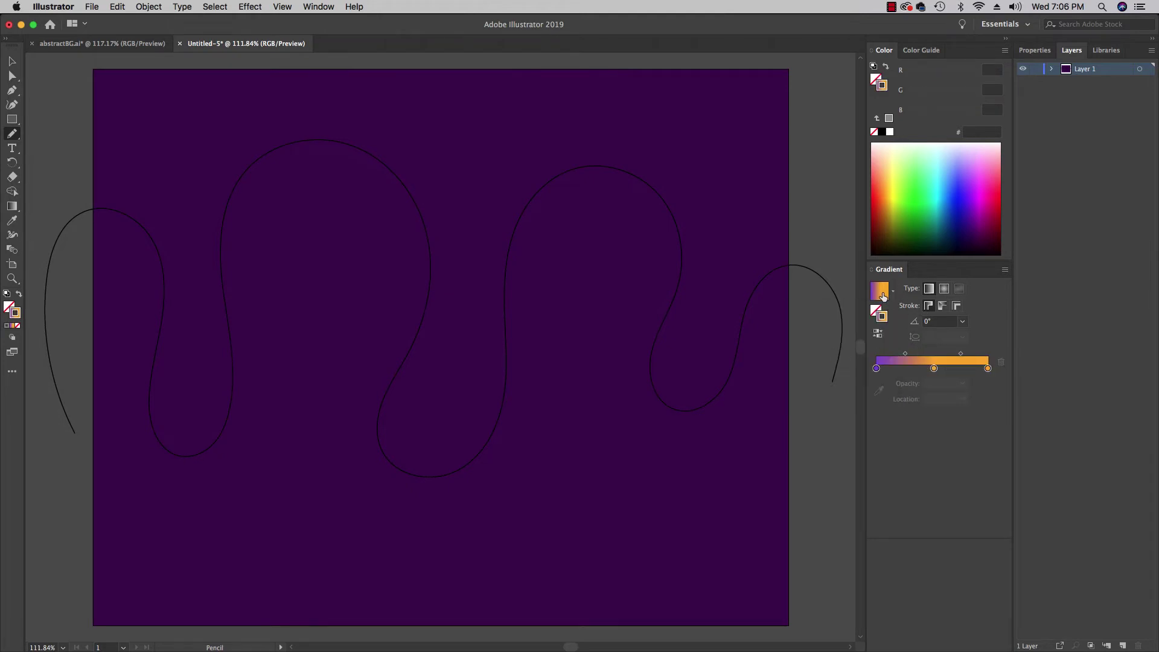
left_click(906, 369)
left_click(964, 369)
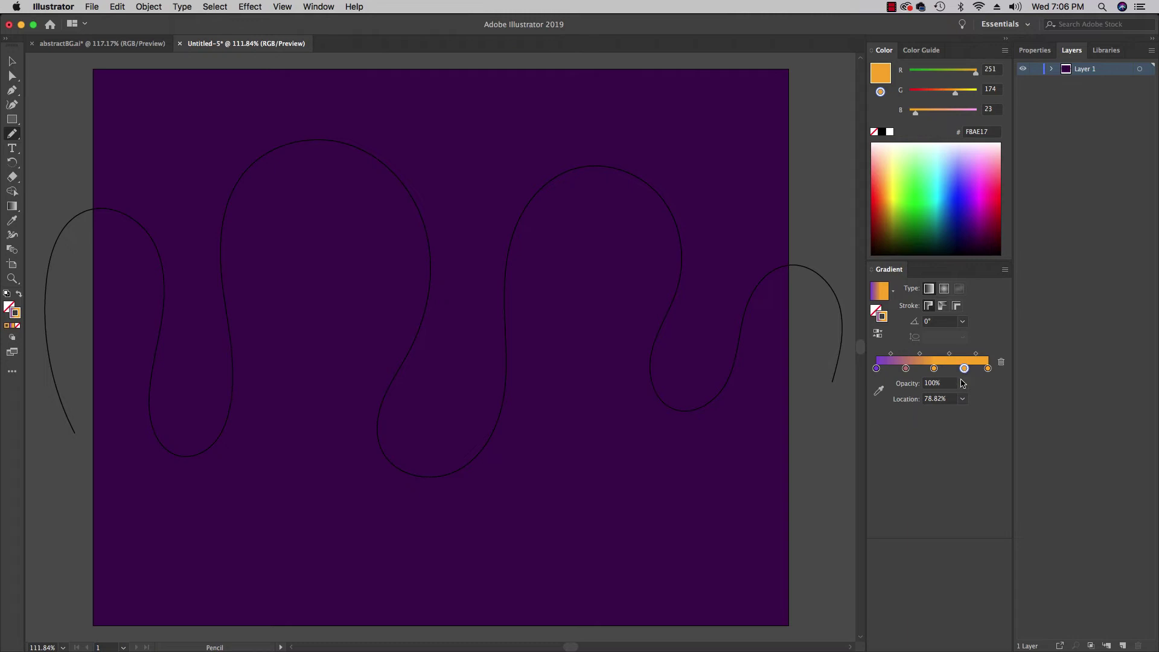
Recolour the new stops magenta, making the 26.46% stop pink #E90075.
left_click(954, 216)
left_click_drag(953, 215, 982, 207)
left_click(906, 368)
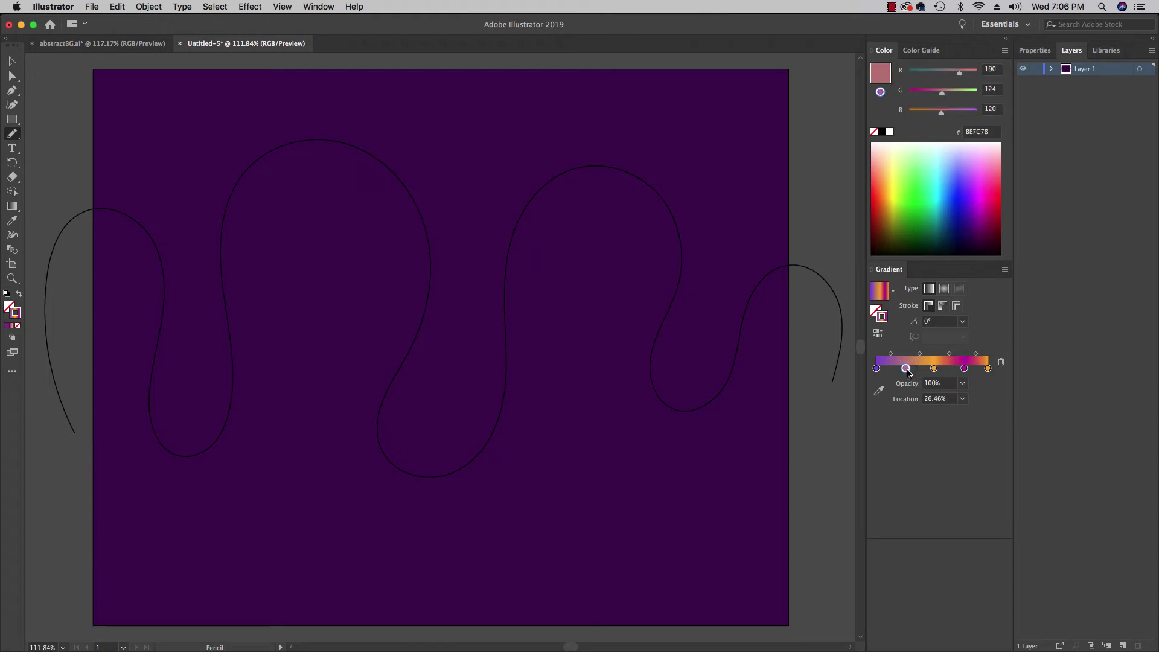
left_click(893, 224)
left_click_drag(893, 225, 991, 194)
left_click_drag(990, 194, 993, 198)
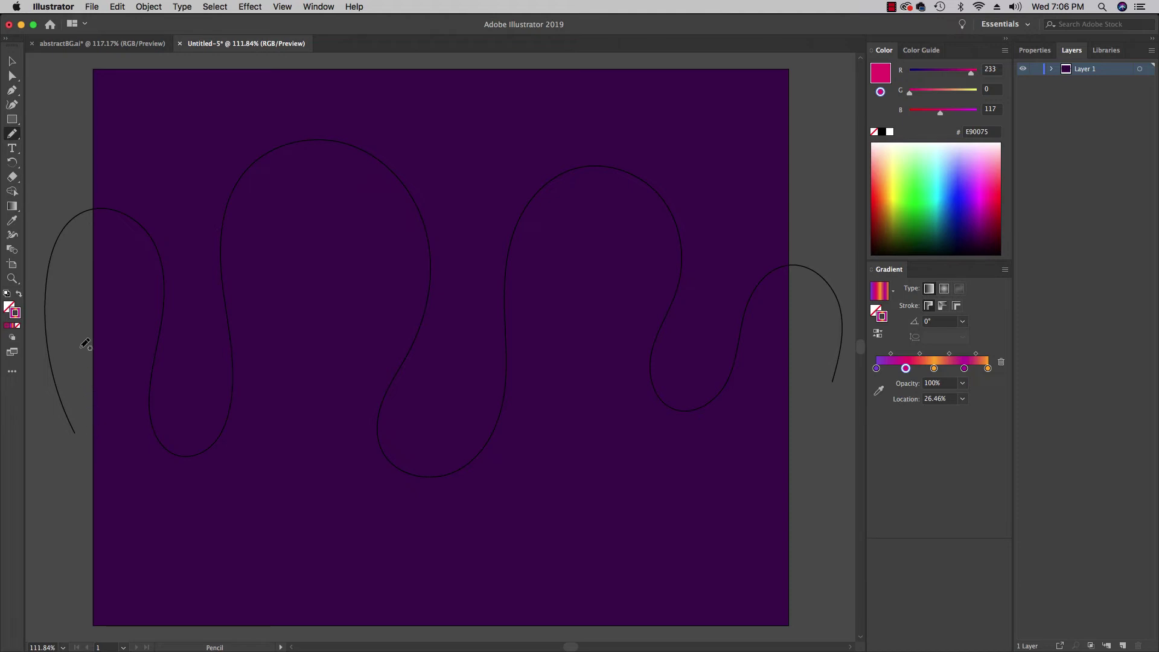
Draw a second wavy pencil line across the canvas with the gradient stroke.
mouse_move(80, 361)
left_mouse_down()
mouse_move(97, 189)
mouse_move(158, 186)
mouse_move(195, 270)
mouse_move(188, 465)
mouse_move(260, 455)
mouse_move(283, 332)
mouse_move(276, 226)
mouse_move(360, 174)
mouse_move(464, 231)
mouse_move(463, 386)
mouse_move(437, 476)
mouse_move(582, 484)
mouse_move(586, 240)
mouse_move(646, 209)
mouse_move(705, 309)
mouse_move(679, 441)
mouse_move(756, 447)
mouse_move(780, 313)
mouse_move(816, 239)
mouse_move(869, 273)
left_mouse_up()
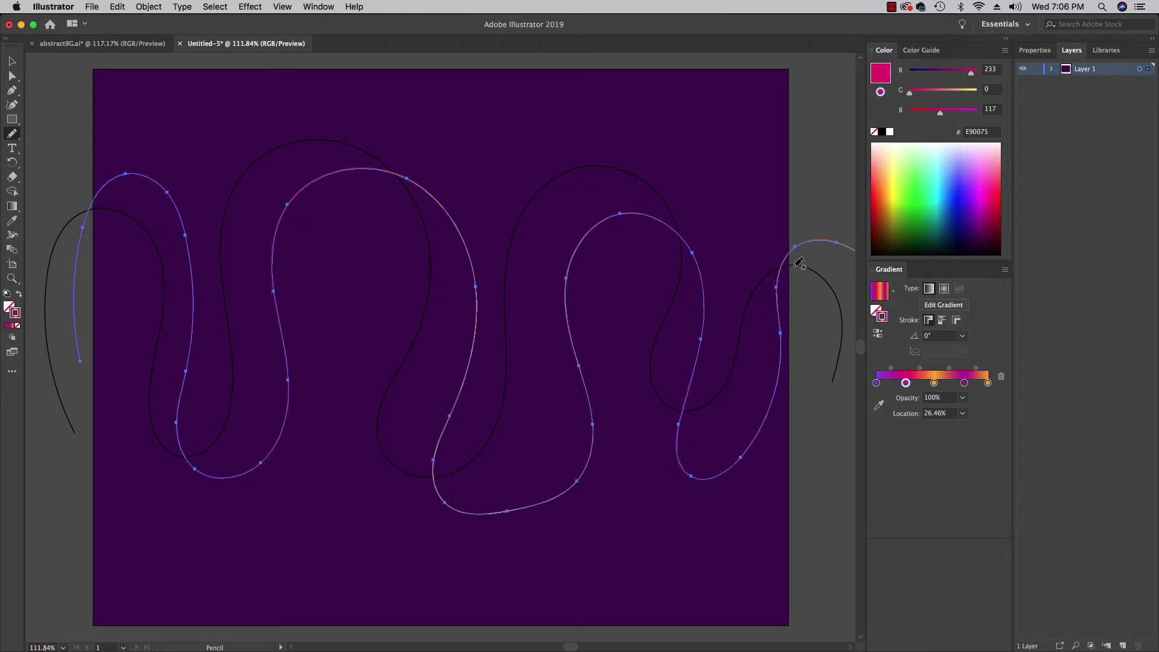
left_click(10, 58)
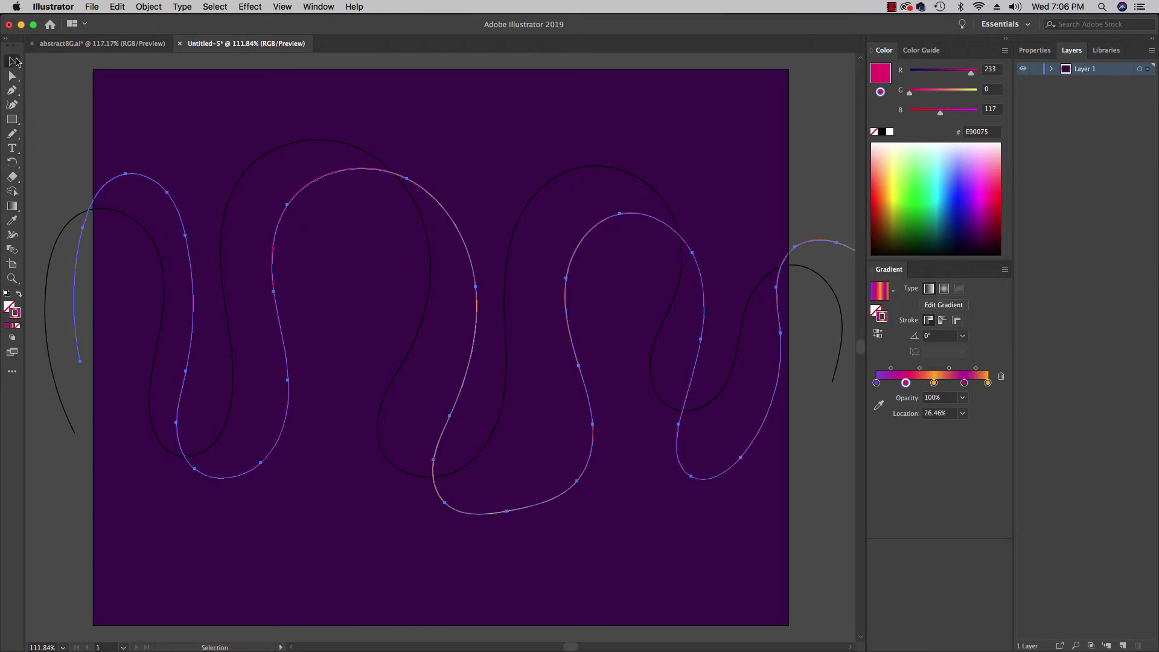
left_click(49, 68)
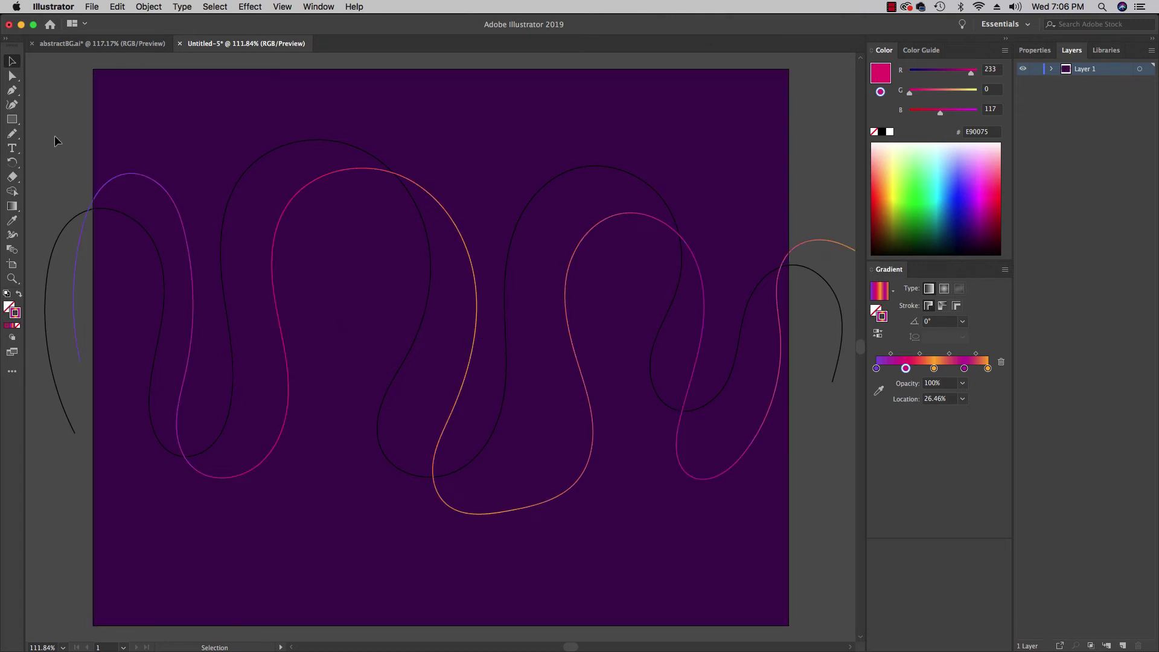
Select both waves, apply Object > Blend > Make, and reselect the resulting blend.
left_click_drag(55, 135, 78, 433)
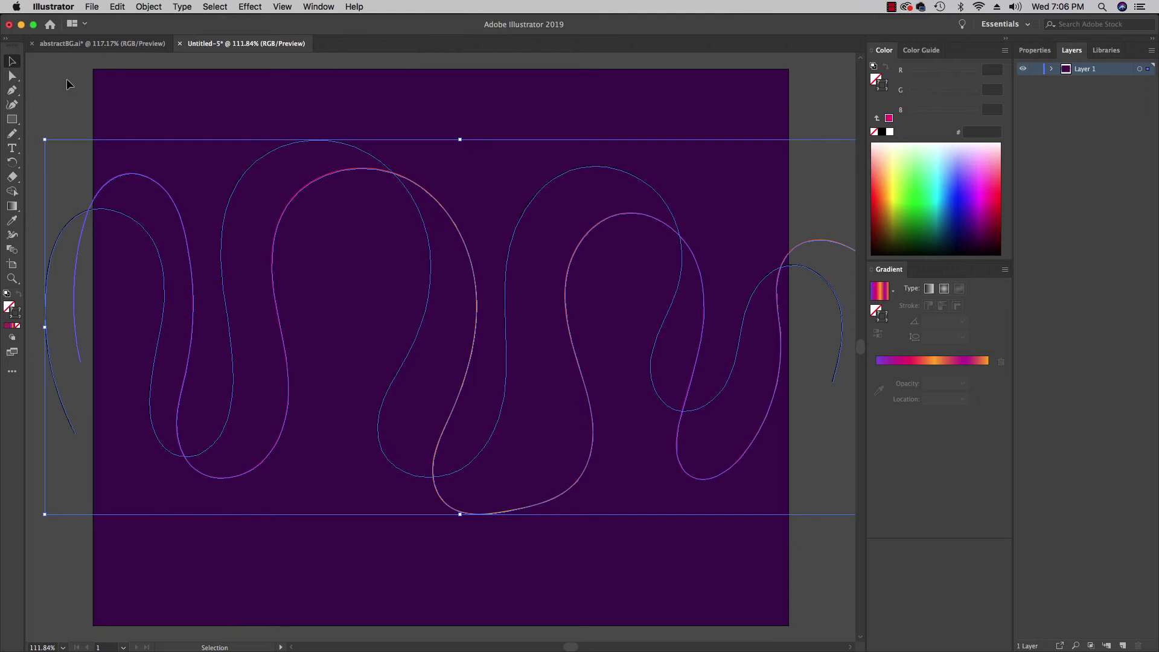
left_click(148, 6)
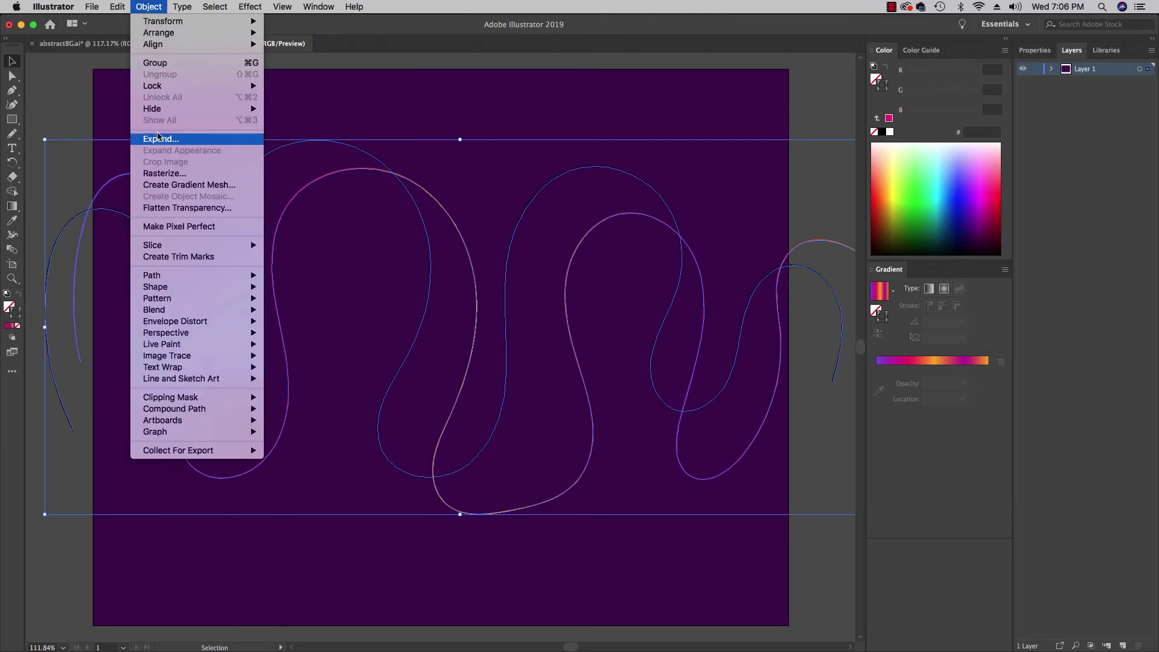
mouse_move(187, 312)
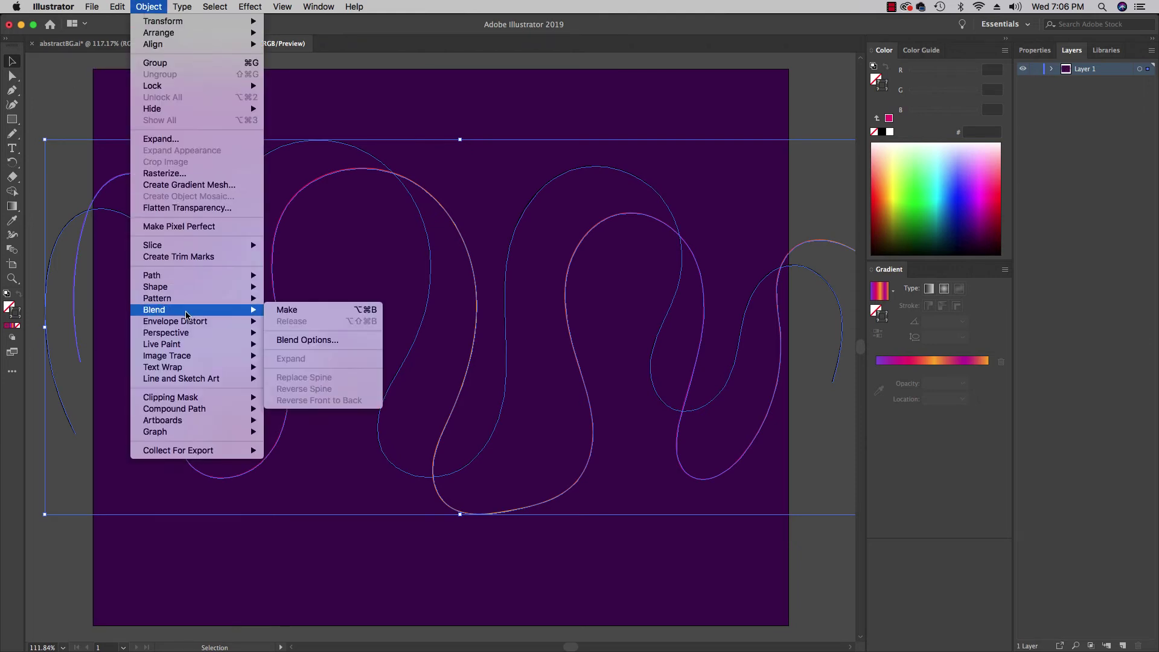
left_click(279, 312)
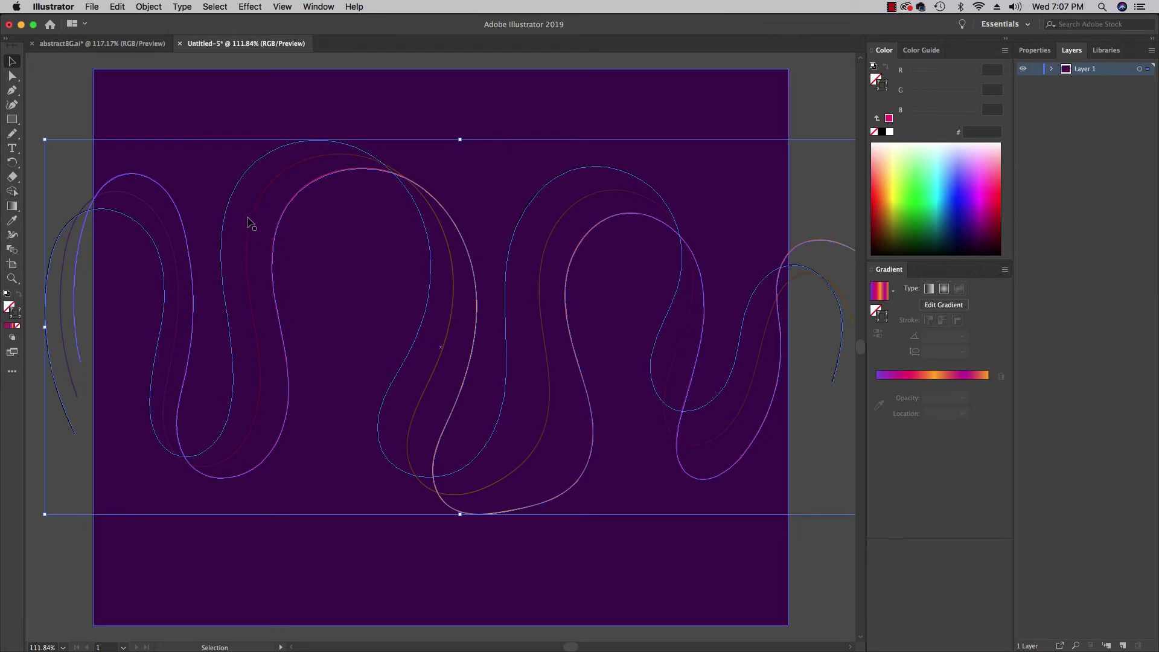
left_click(56, 100)
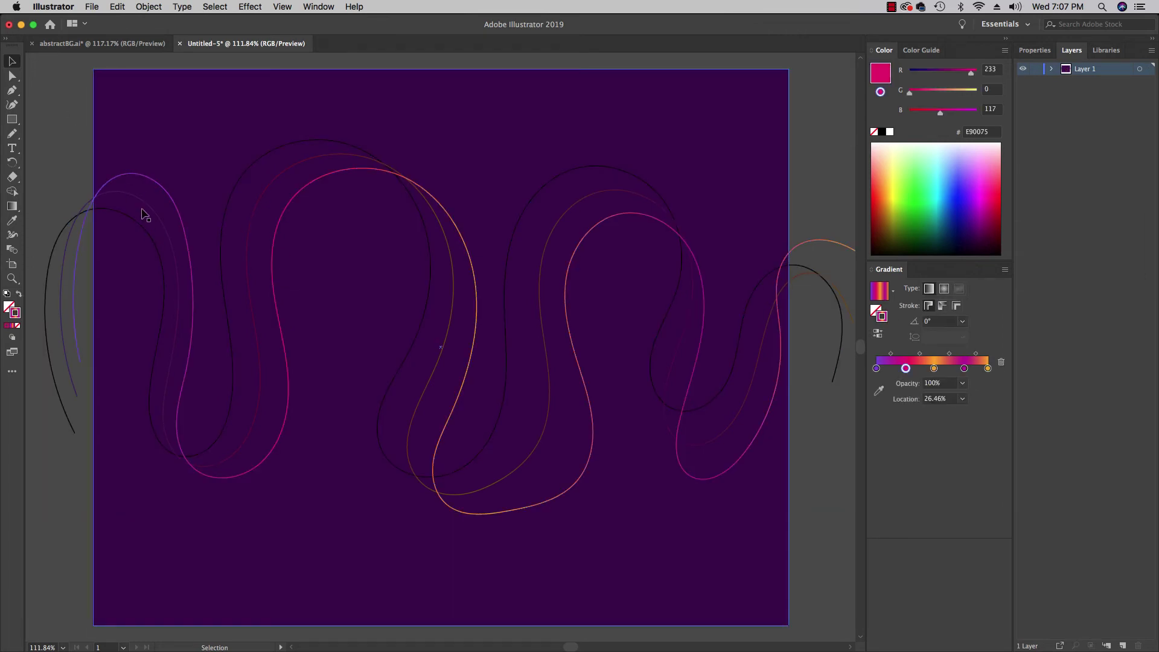
left_click_drag(47, 114, 72, 319)
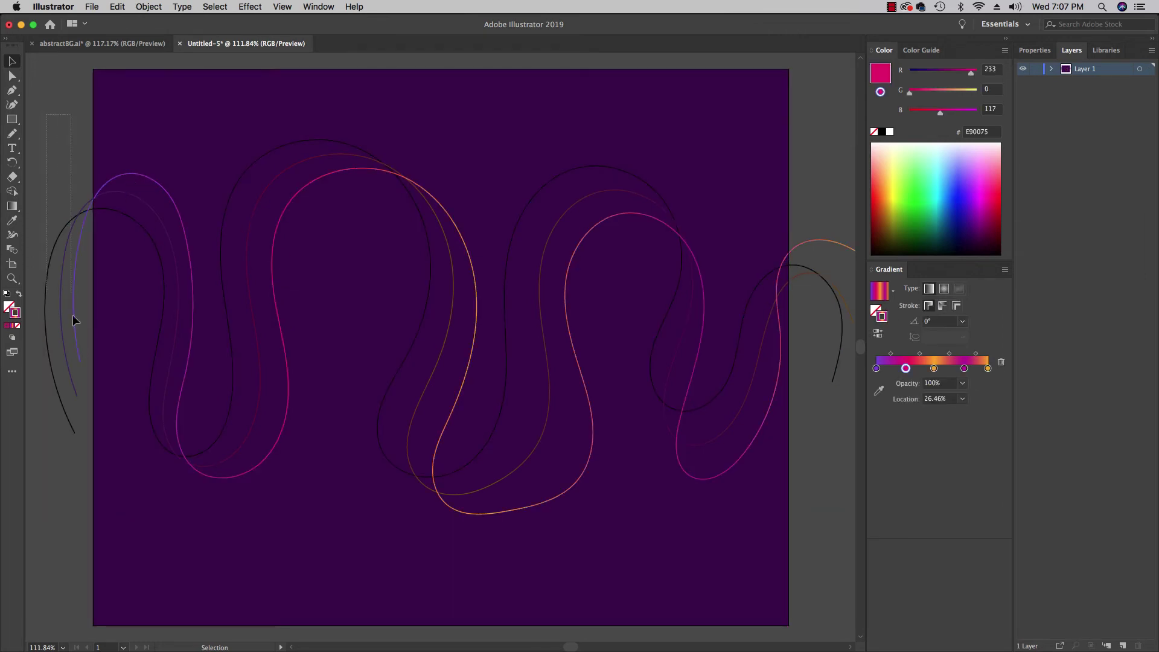
left_click_drag(70, 501, 81, 509)
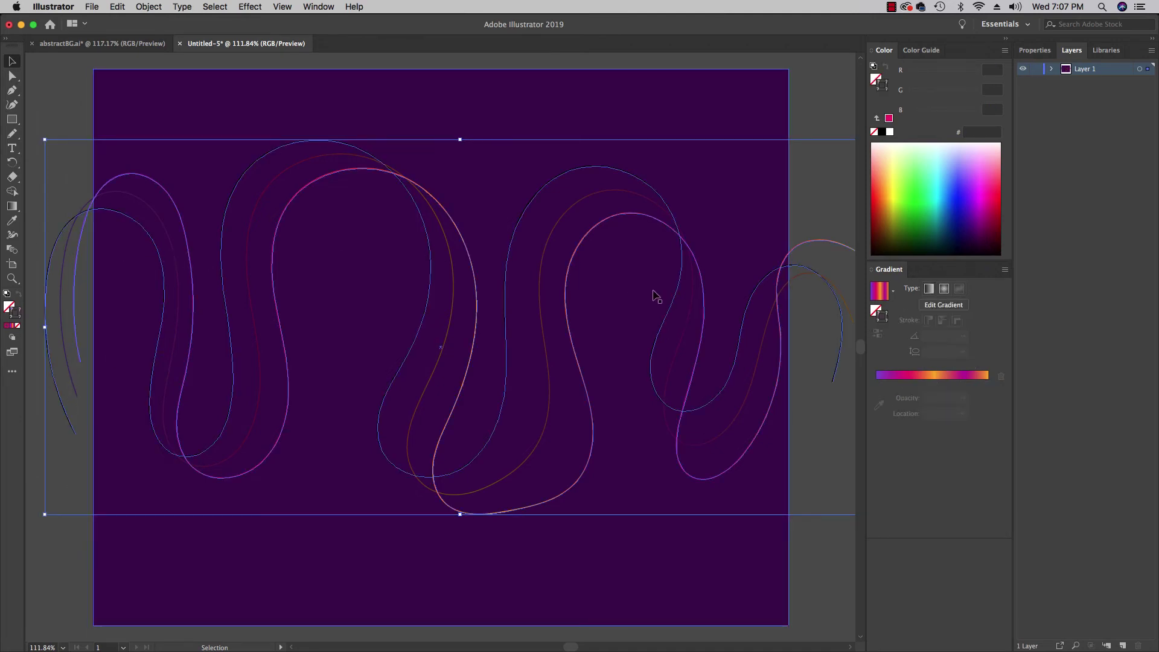
Set the blend spacing to Specified Steps 20 with preview on.
left_click(13, 250)
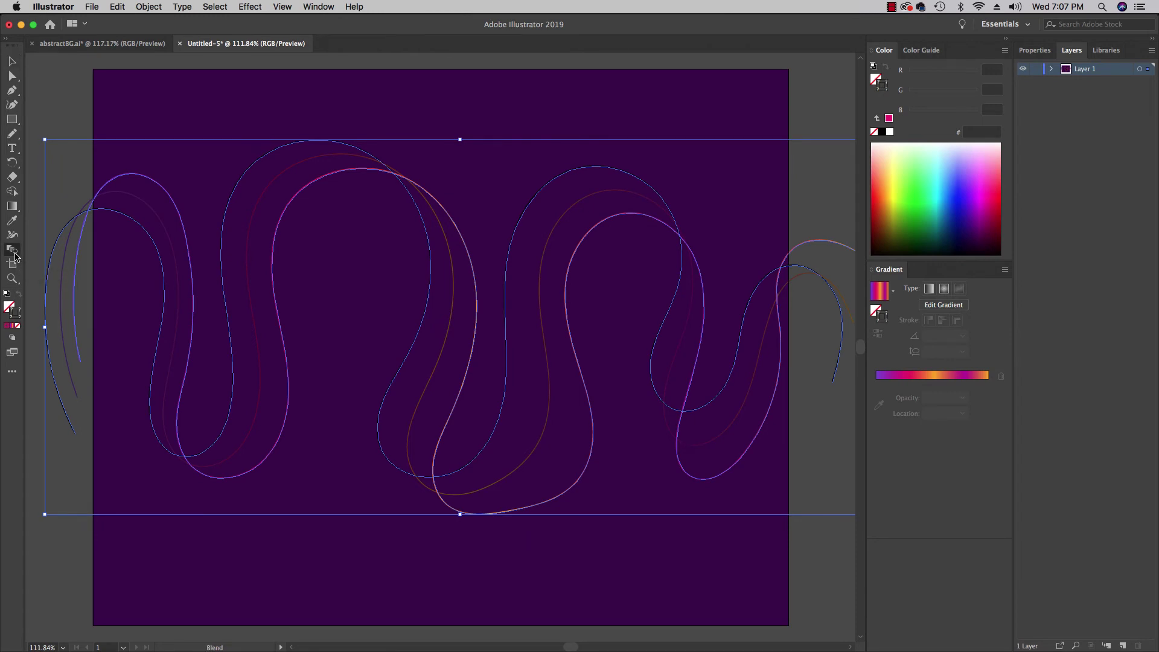
double_click(14, 255)
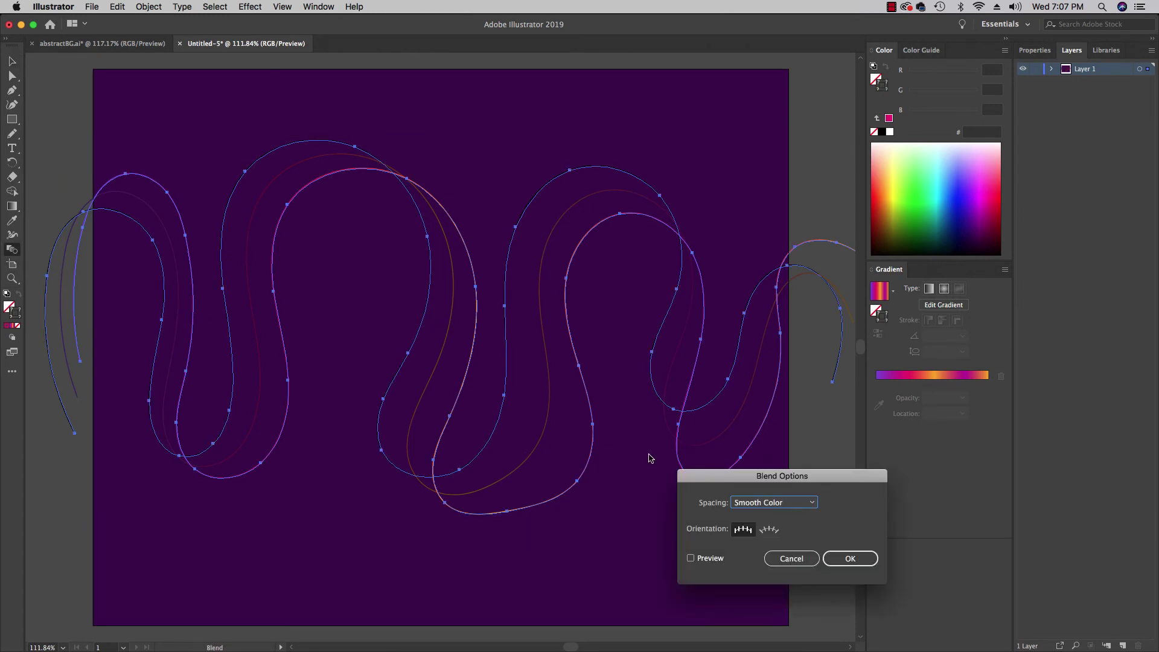
left_click_drag(758, 473, 729, 64)
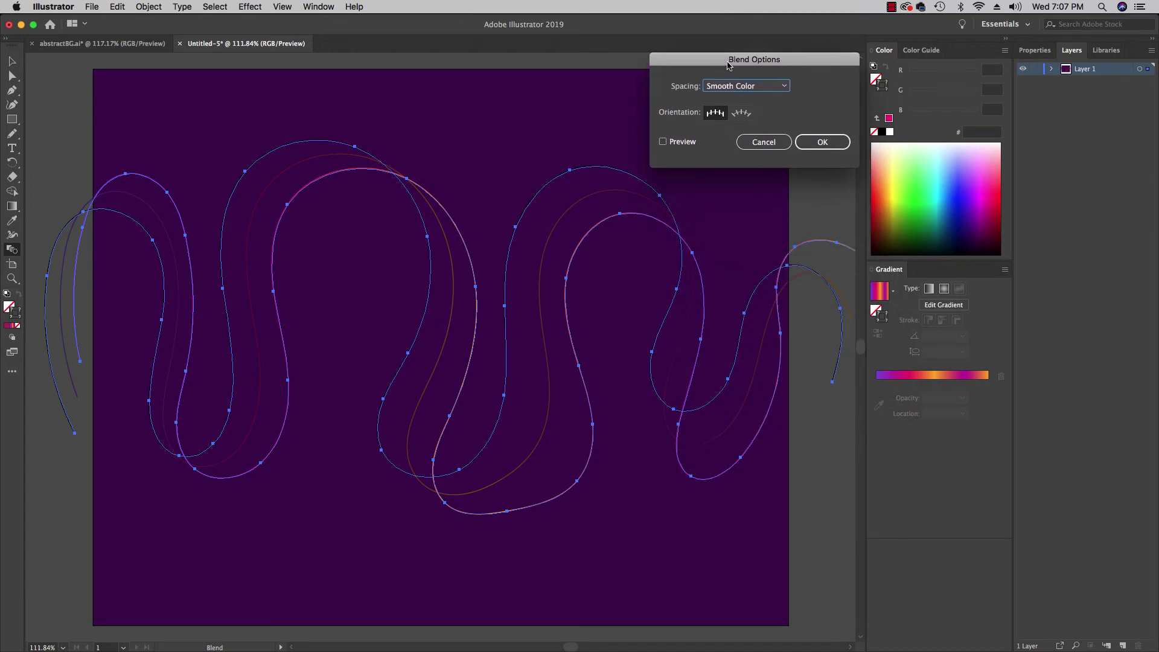
left_click(663, 142)
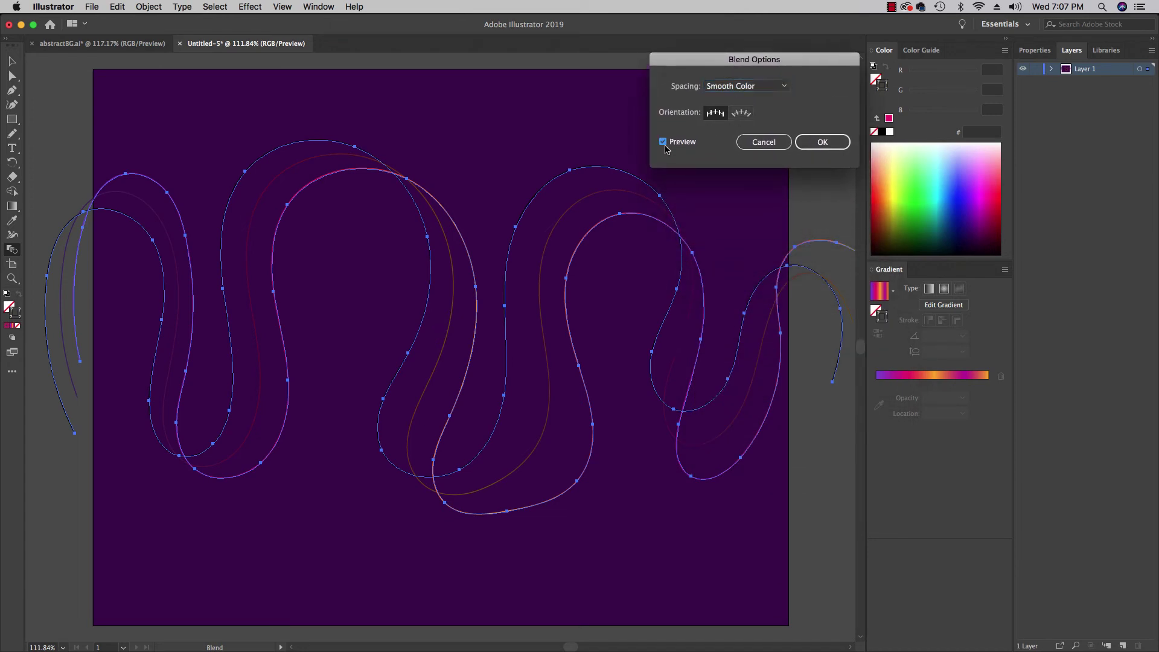
left_click(777, 89)
left_click(767, 98)
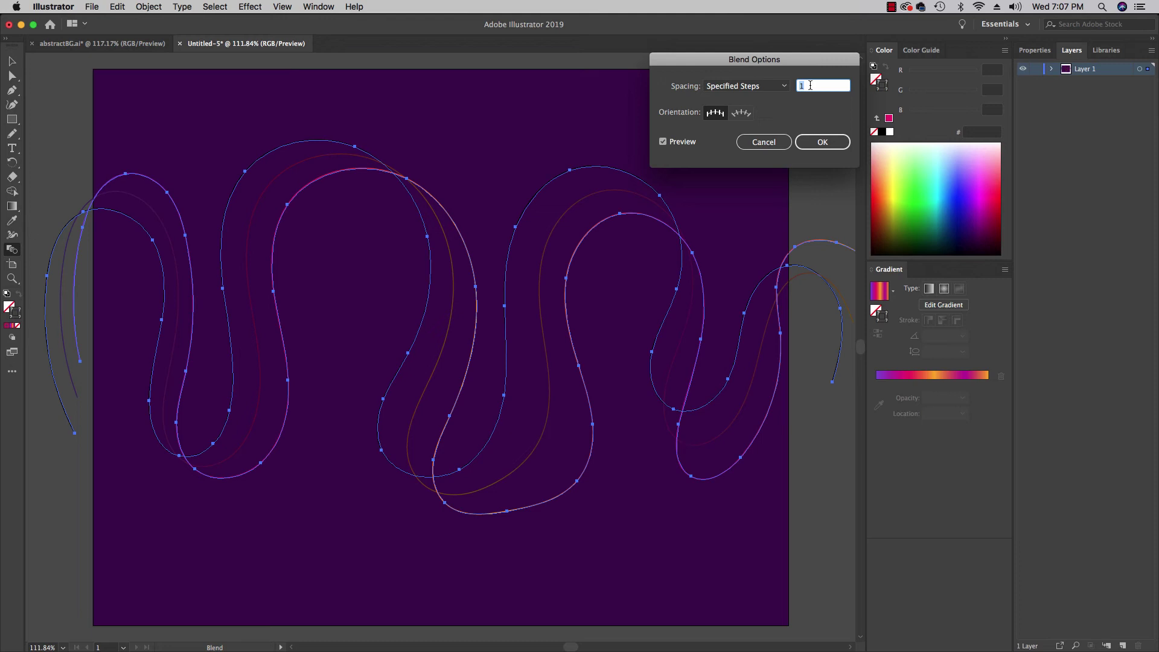
type("10")
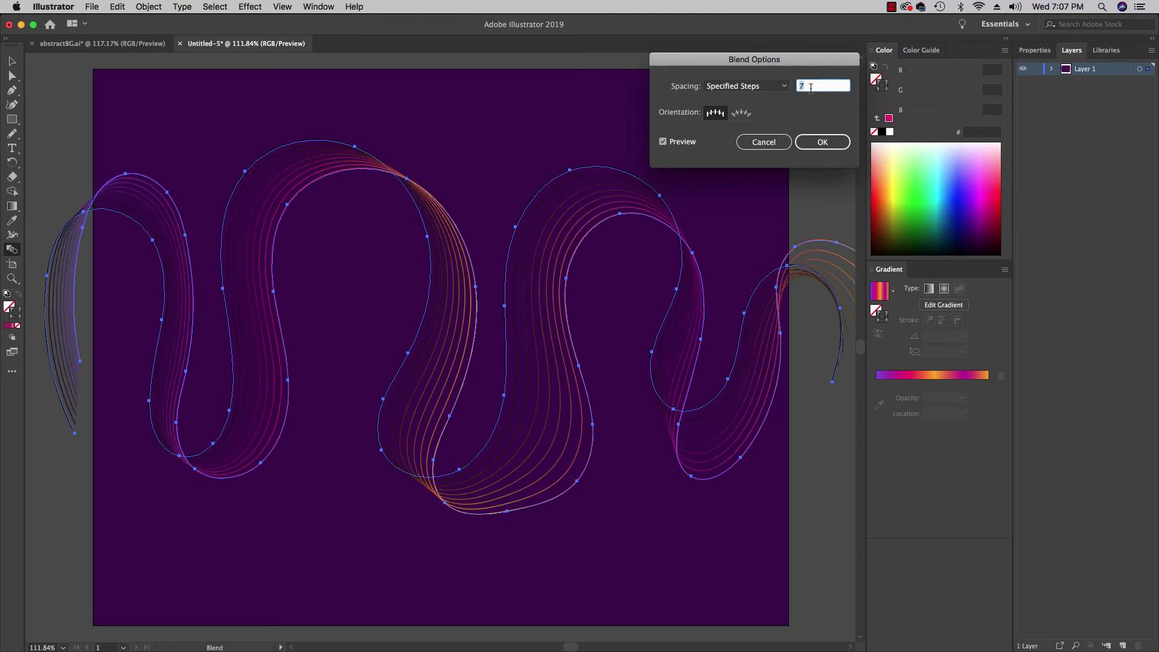
key("Up")
key("Up")
key("Up")
key("Up")
key("Up")
key("Up")
key("Up")
key("Up")
key("Up")
key("Up")
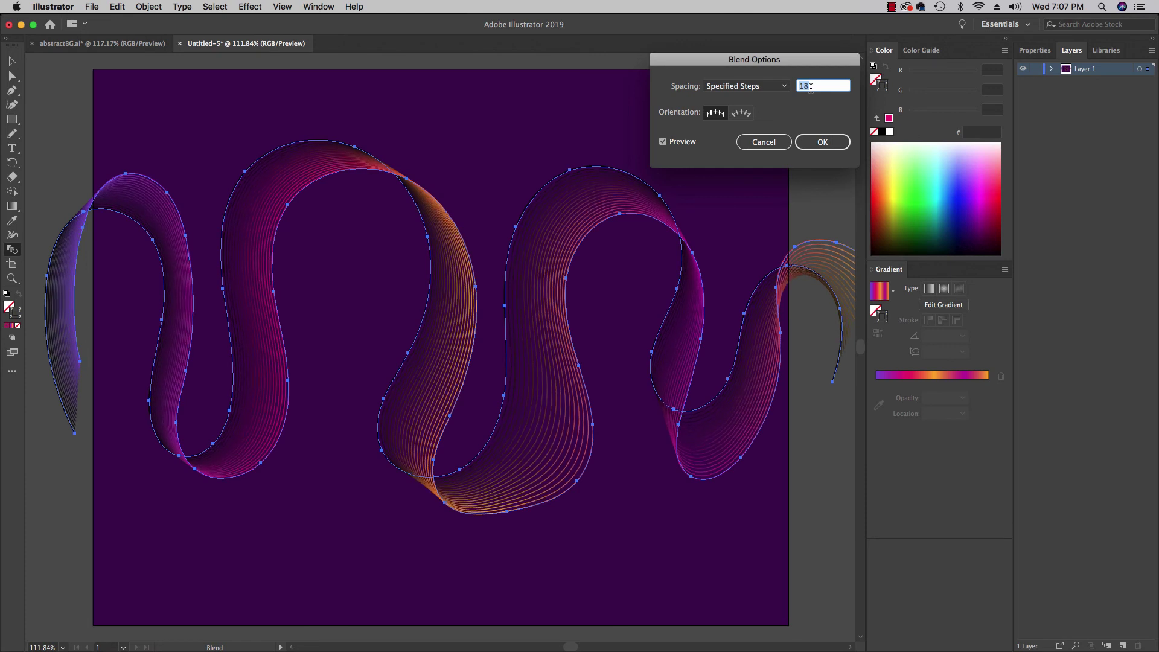
key("Up")
key("Up")
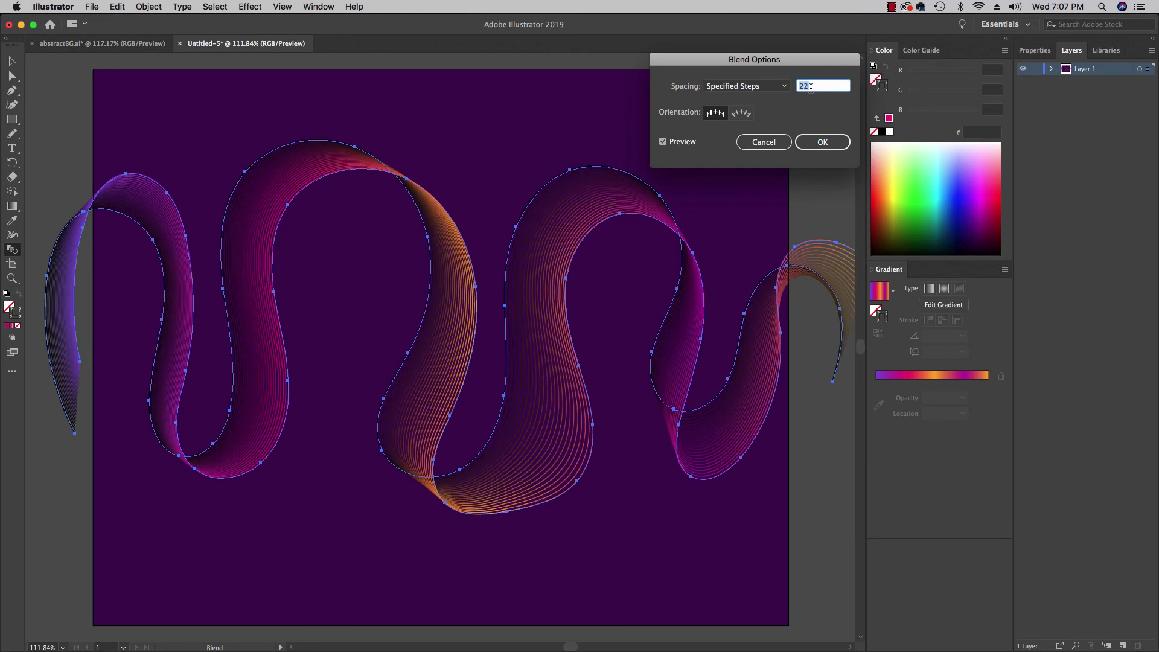
key("Down")
key("Down")
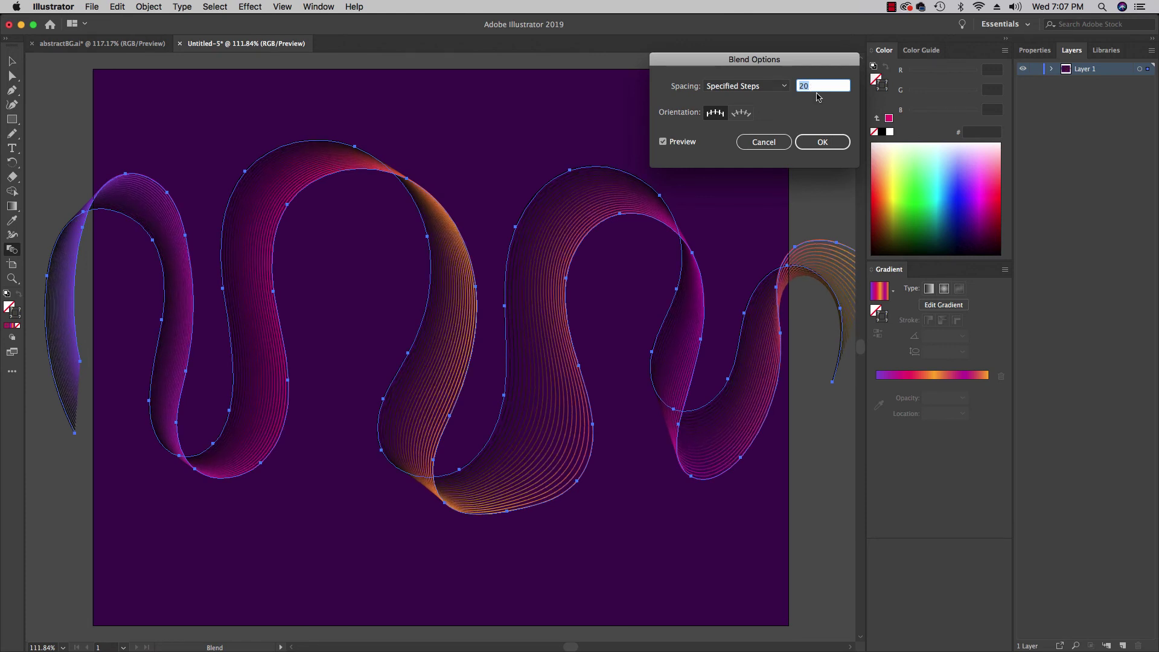
left_click(836, 142)
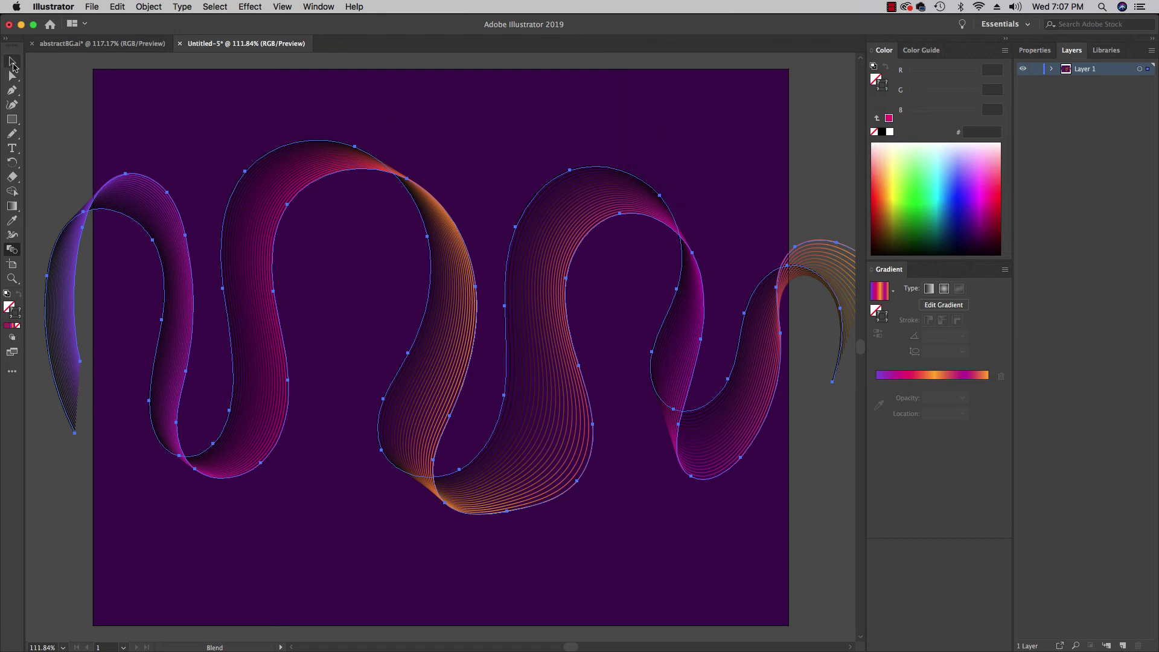
Deselect the blend and bring up the abstractBG.ai document for comparison.
left_click(12, 62)
left_click(55, 99)
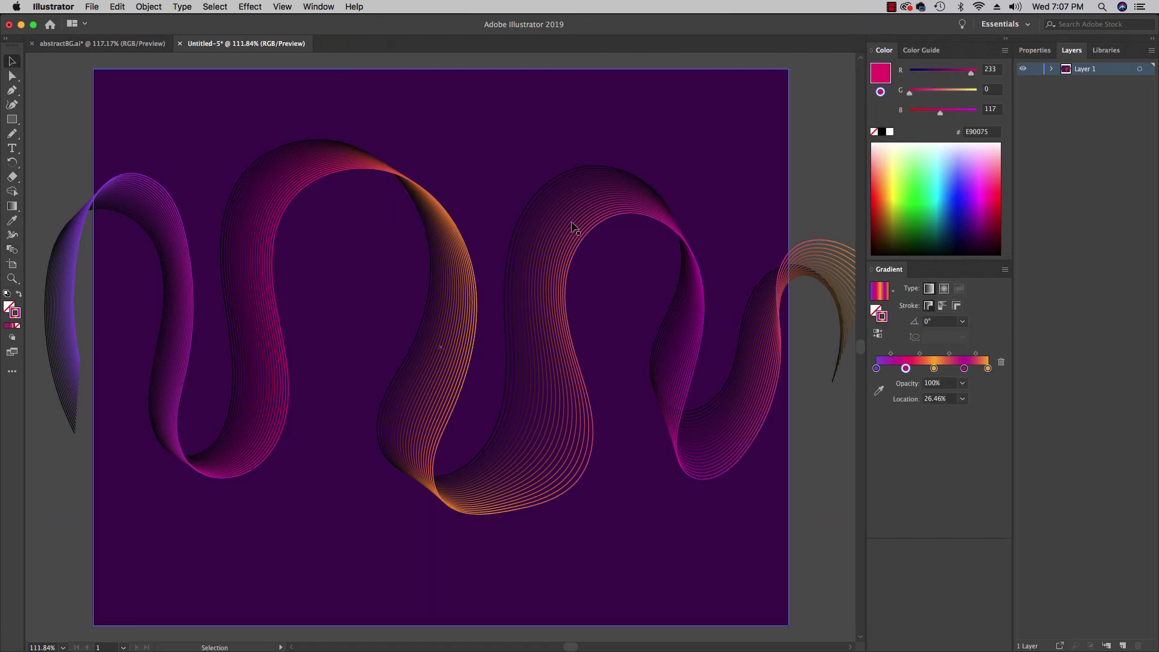
left_click(96, 44)
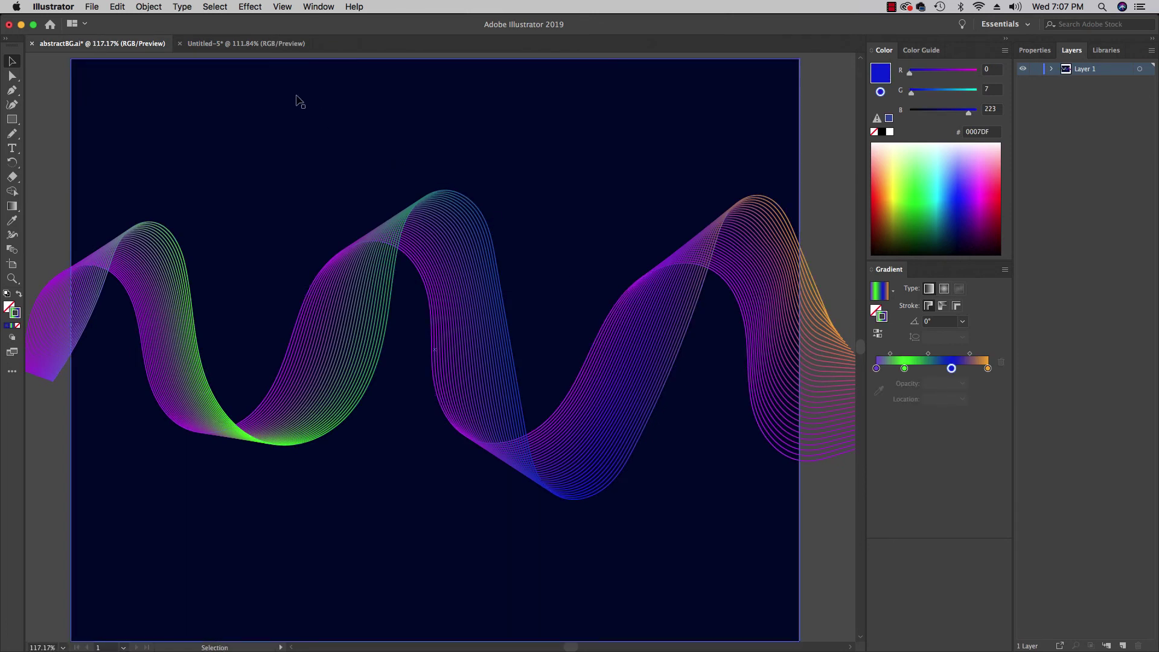
Switch to the Untitled-5 document showing the purple-pink-orange line ribbon on the dark purple artboard.
left_click(242, 44)
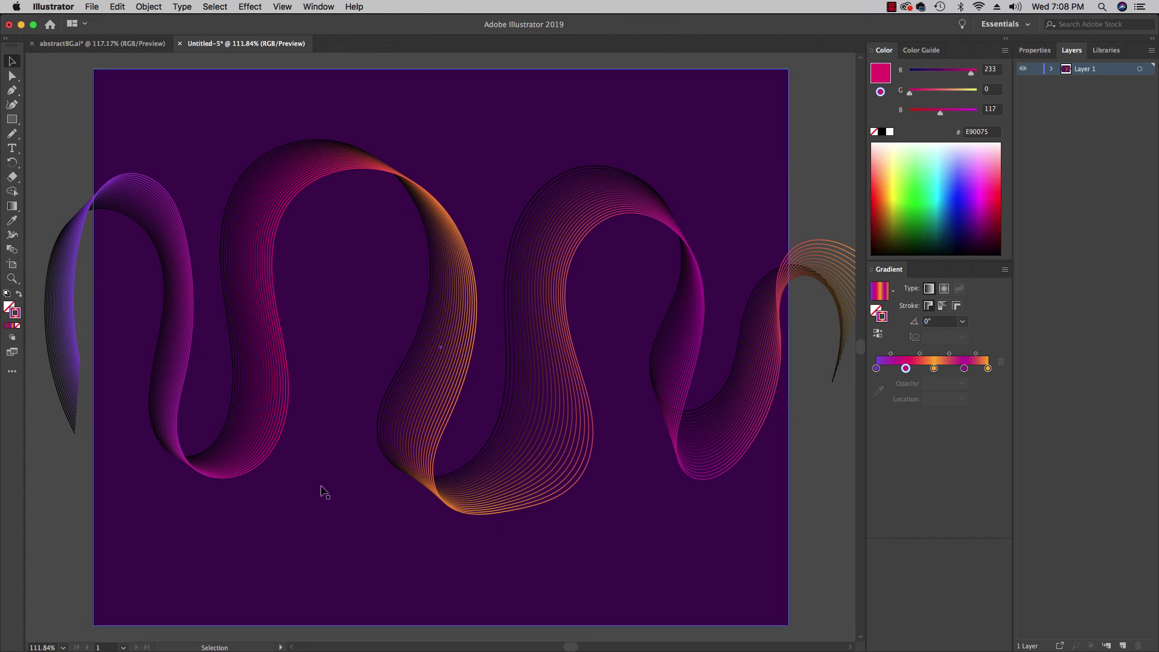
left_click(516, 499)
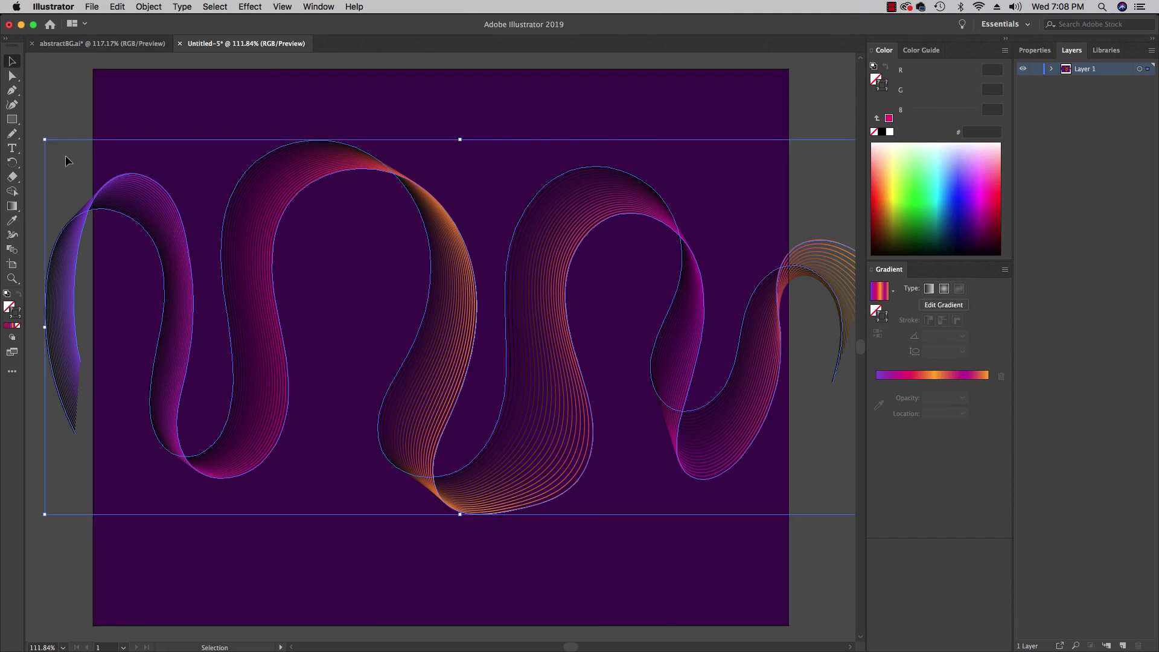
key("x")
left_click(78, 78)
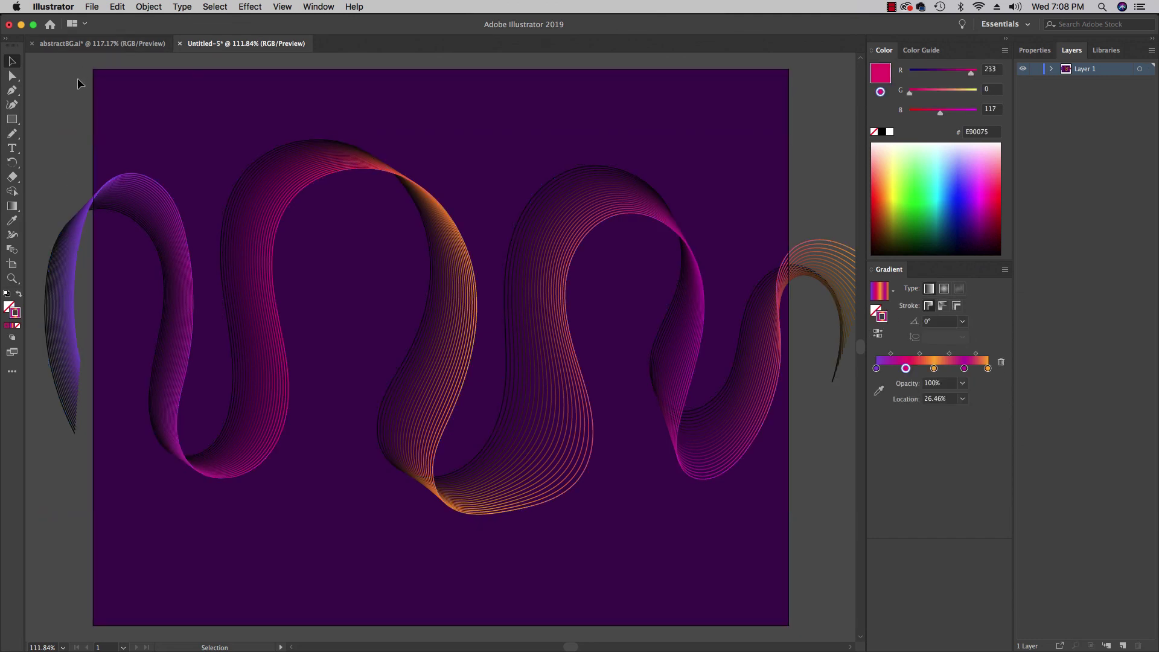